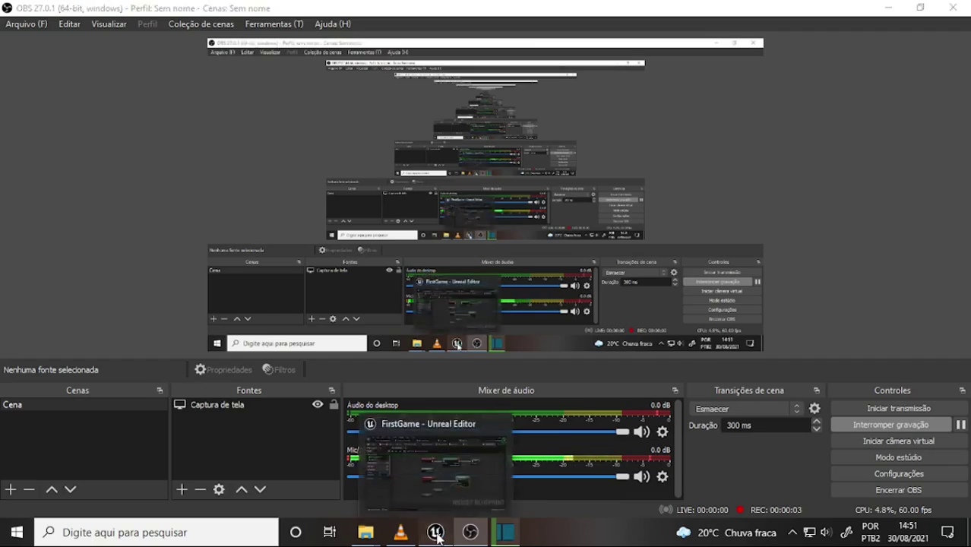
# Bring the FirstGame Unreal Editor window to the front from the taskbar.
pyautogui.click(490, 465)
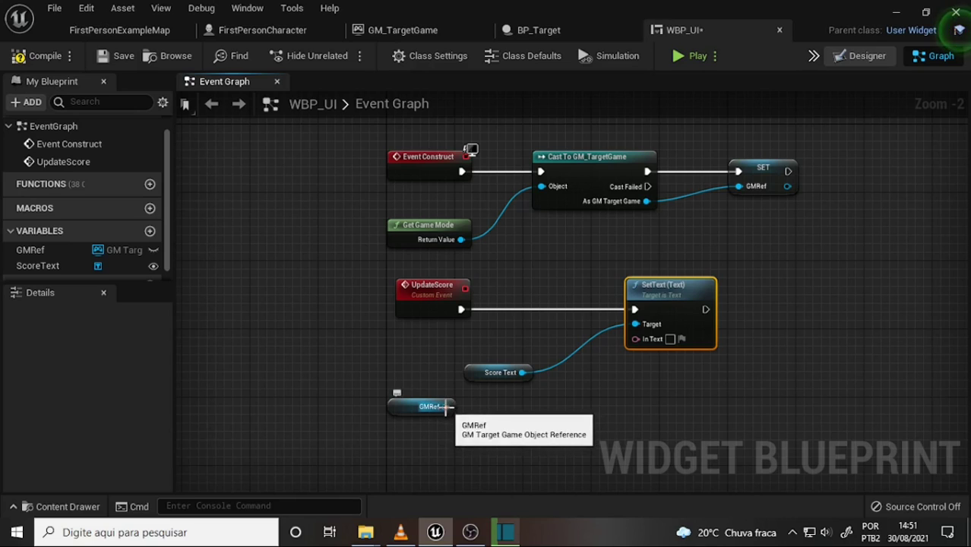
# Add a Get Current Score node from GMRef's pin and place it beside GMRef.
pyautogui.moveTo(446, 407); pyautogui.dragTo(644, 409)
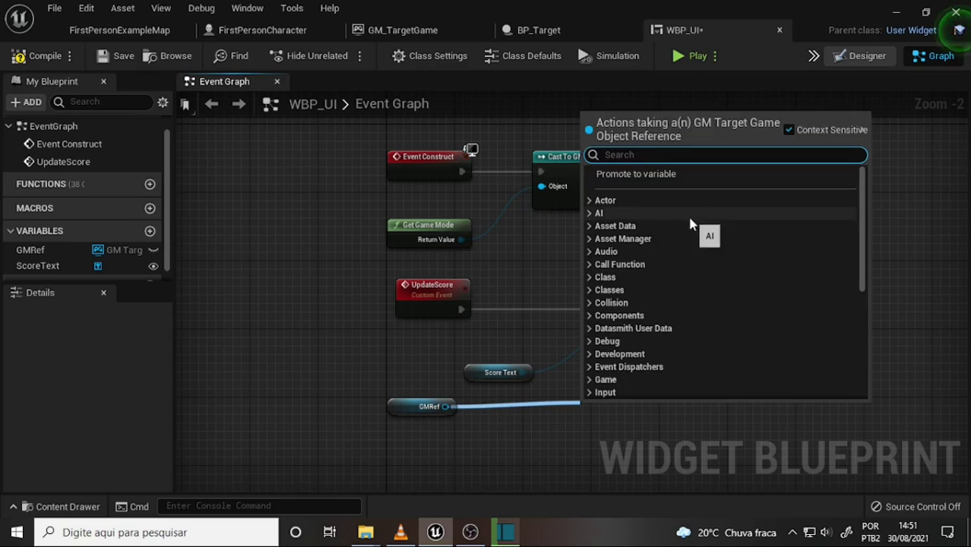
pyautogui.write('get')
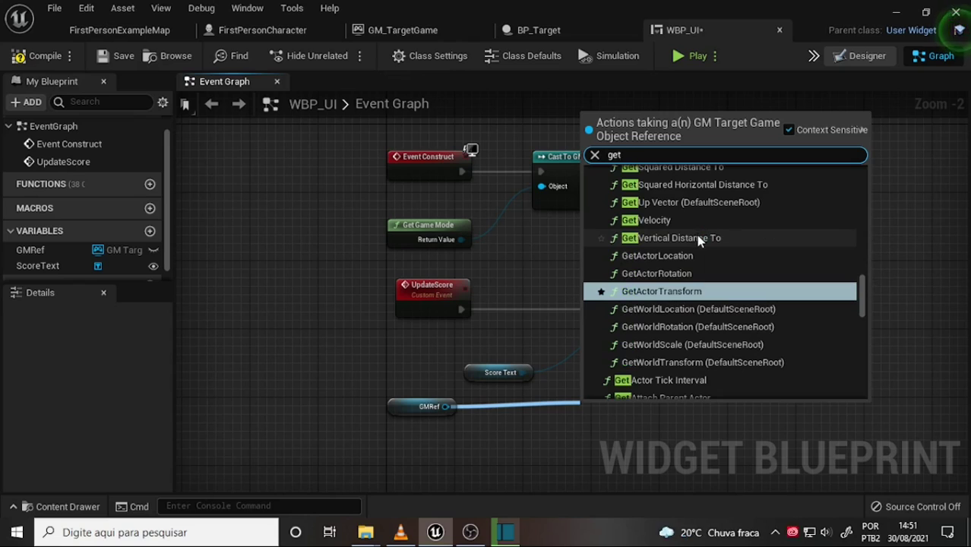
pyautogui.write(' cu')
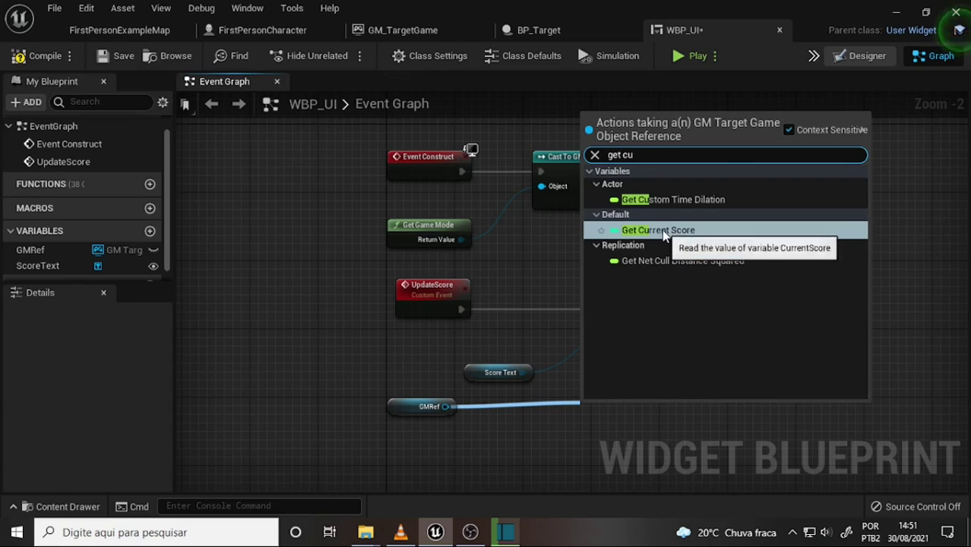
pyautogui.click(684, 231)
pyautogui.moveTo(617, 417); pyautogui.dragTo(541, 409)
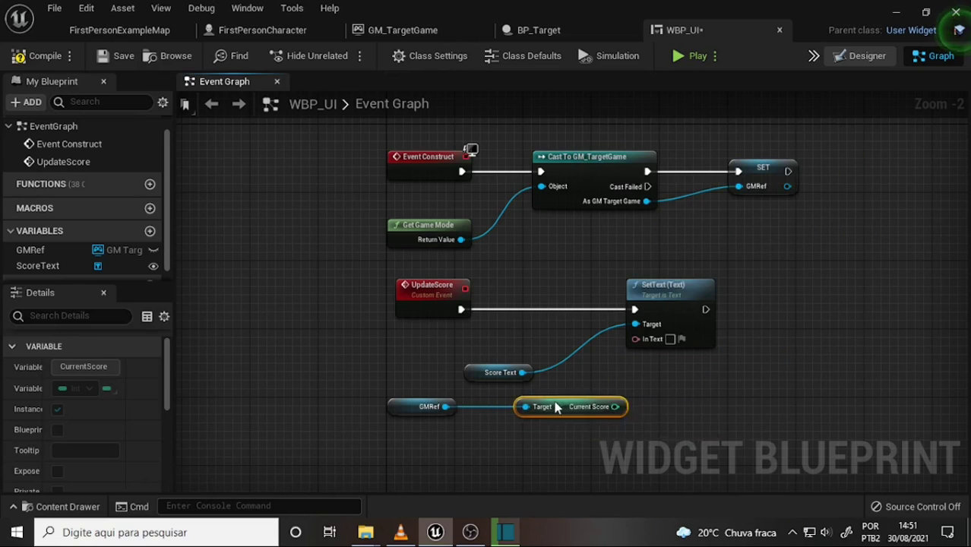
pyautogui.click(401, 533)
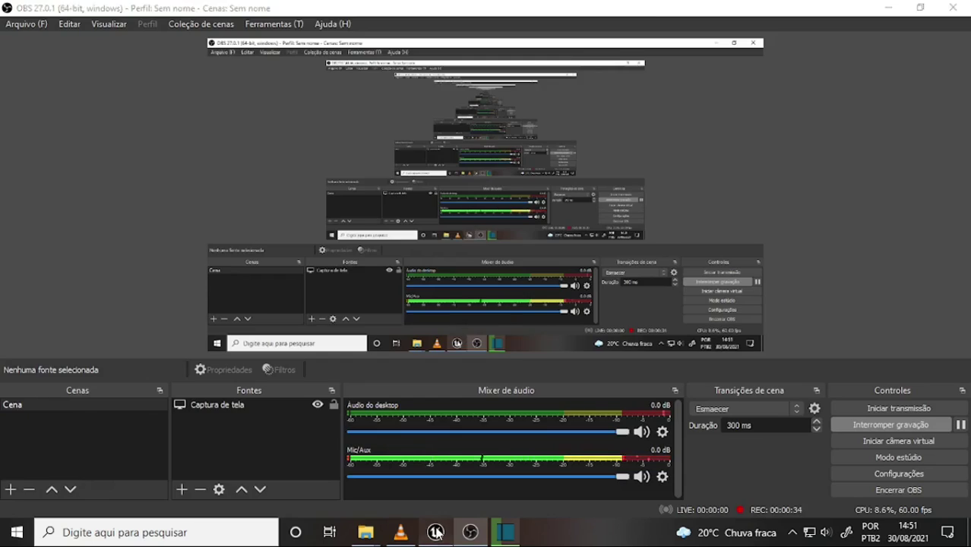
# Feed Current Score through an auto-added ToText (integer) into SetText's In Text and tidy the nodes.
pyautogui.click(435, 531)
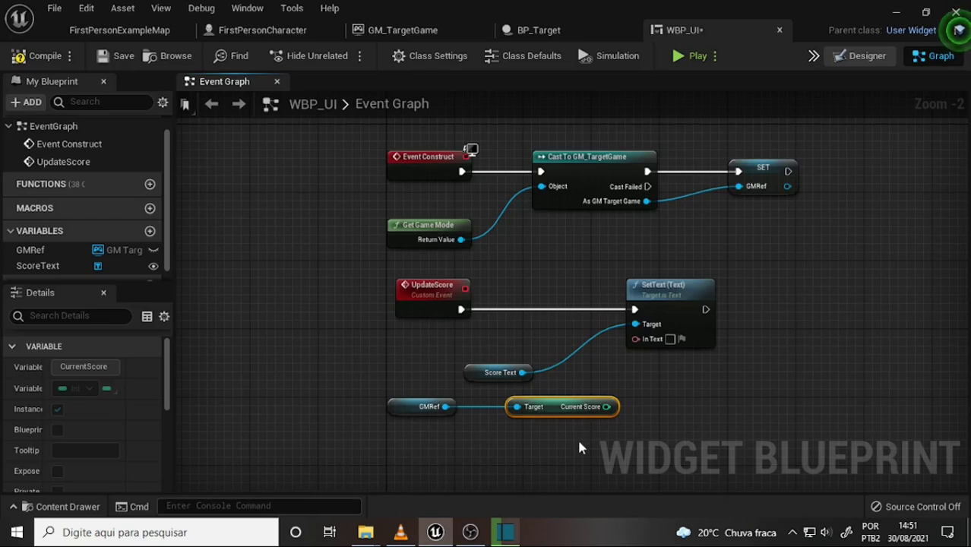
pyautogui.moveTo(647, 291); pyautogui.dragTo(730, 291)
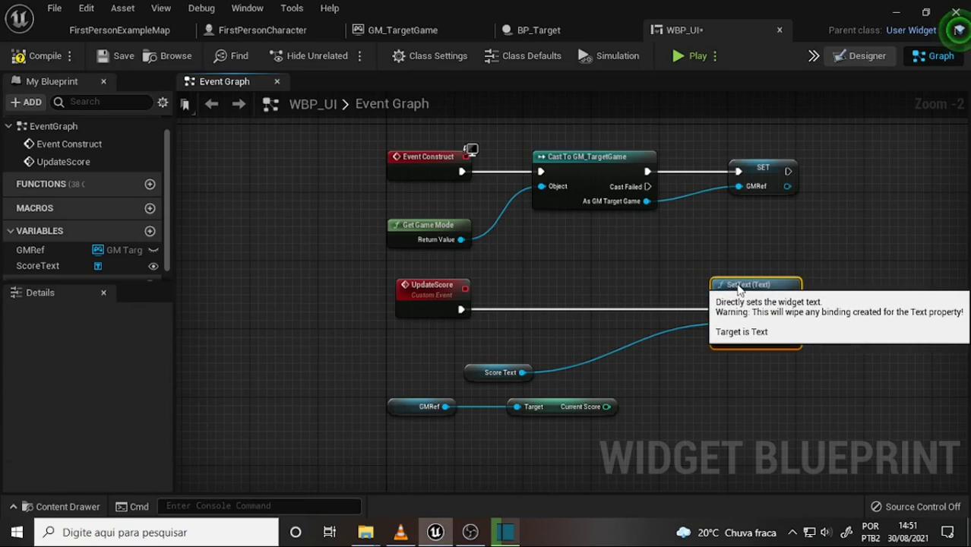
pyautogui.moveTo(606, 407); pyautogui.dragTo(721, 341)
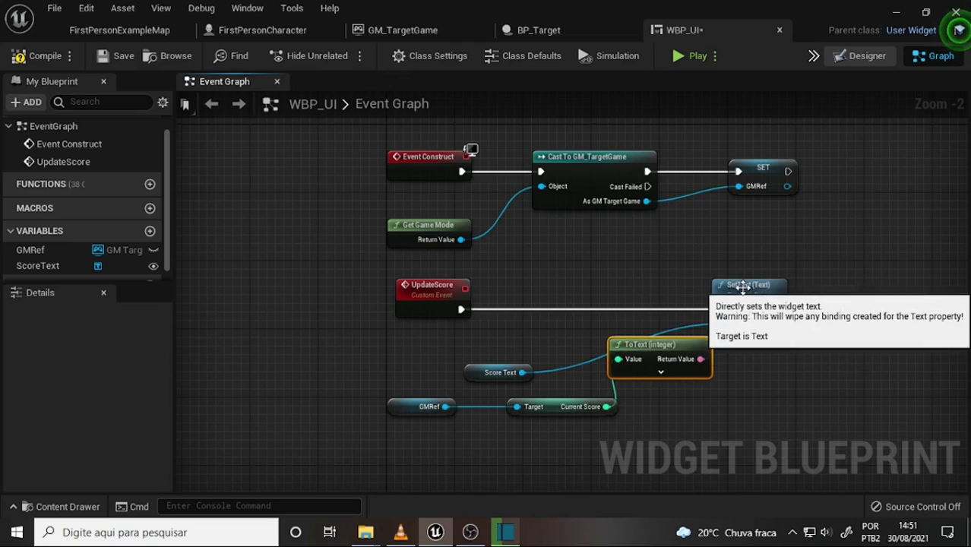
pyautogui.moveTo(744, 289)
pyautogui.mouseDown()
pyautogui.moveTo(802, 279)
pyautogui.moveTo(801, 288)
pyautogui.mouseUp()
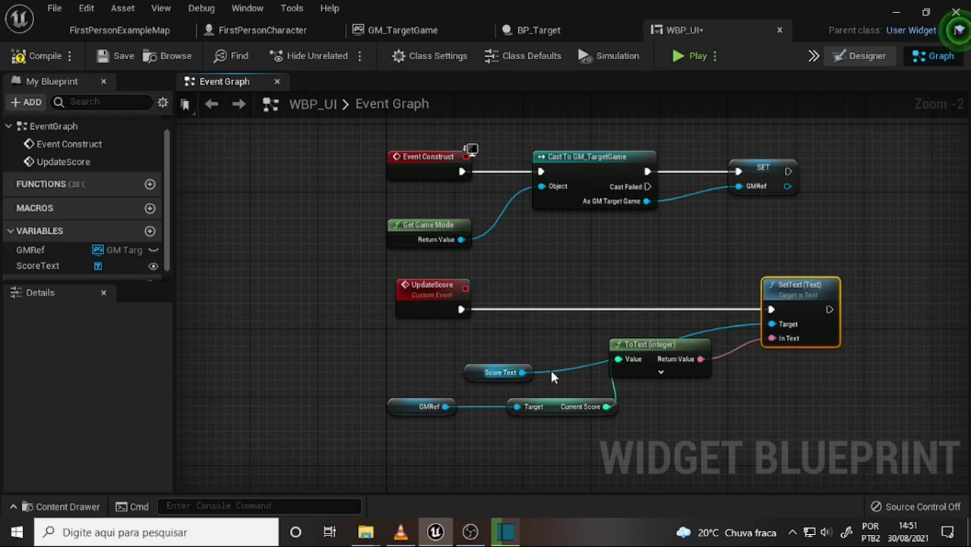
pyautogui.moveTo(523, 372)
pyautogui.mouseDown()
pyautogui.moveTo(499, 371)
pyautogui.moveTo(537, 369)
pyautogui.mouseUp()
pyautogui.click(557, 371)
pyautogui.moveTo(489, 368)
pyautogui.mouseDown()
pyautogui.moveTo(499, 330)
pyautogui.moveTo(532, 335)
pyautogui.mouseUp()
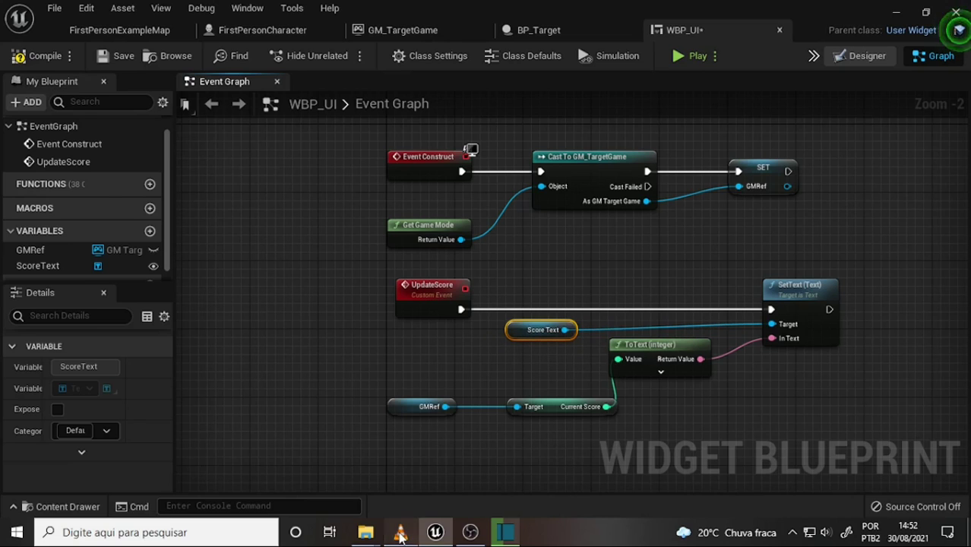
# Compare the finished UpdateScore chain with the tutorial and re-centre the graph.
pyautogui.click(400, 534)
pyautogui.click(400, 536)
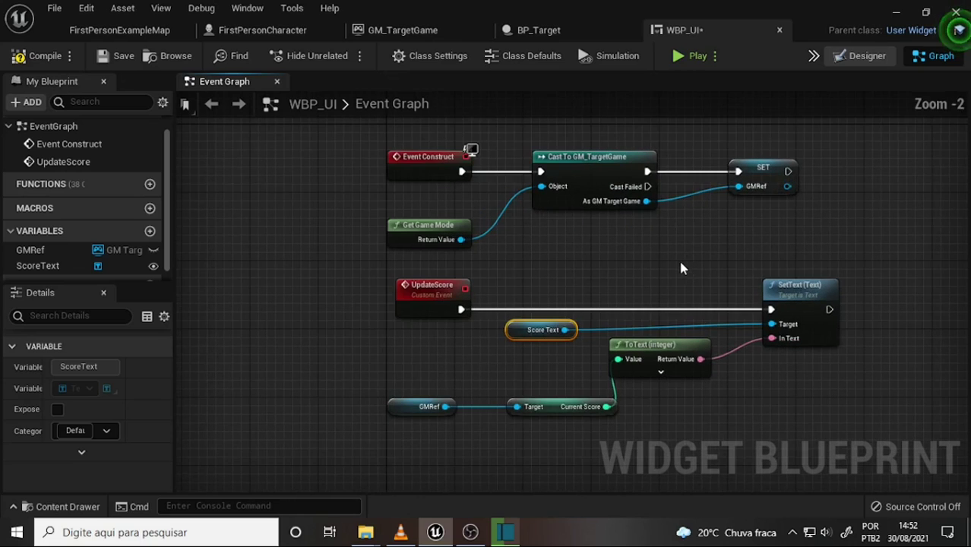
pyautogui.moveTo(678, 258); pyautogui.dragTo(600, 246, button='right')
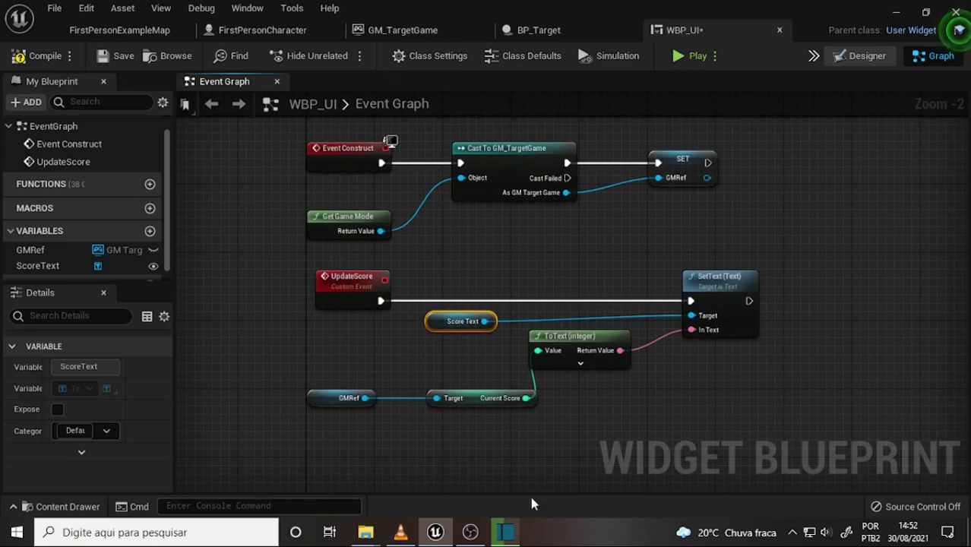
pyautogui.click(469, 534)
pyautogui.click(400, 531)
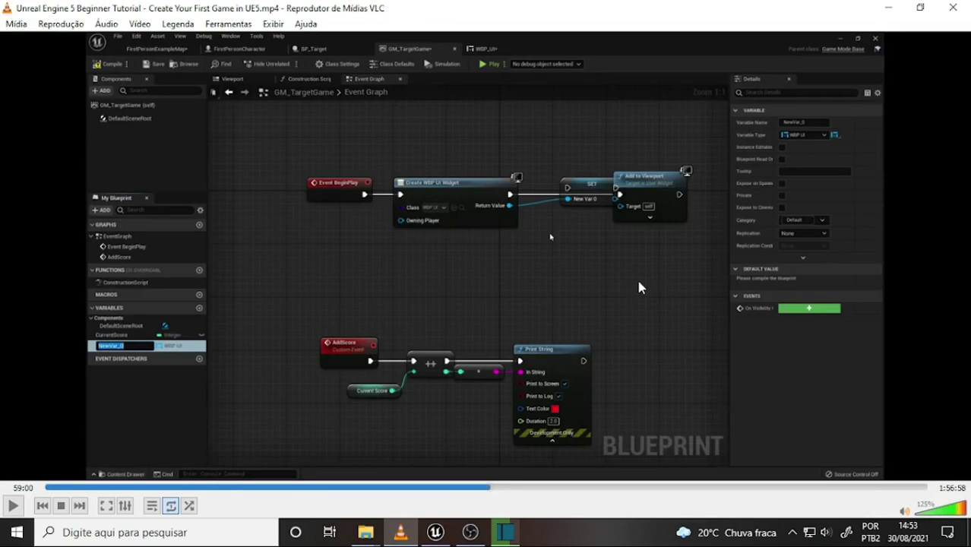
pyautogui.click(435, 532)
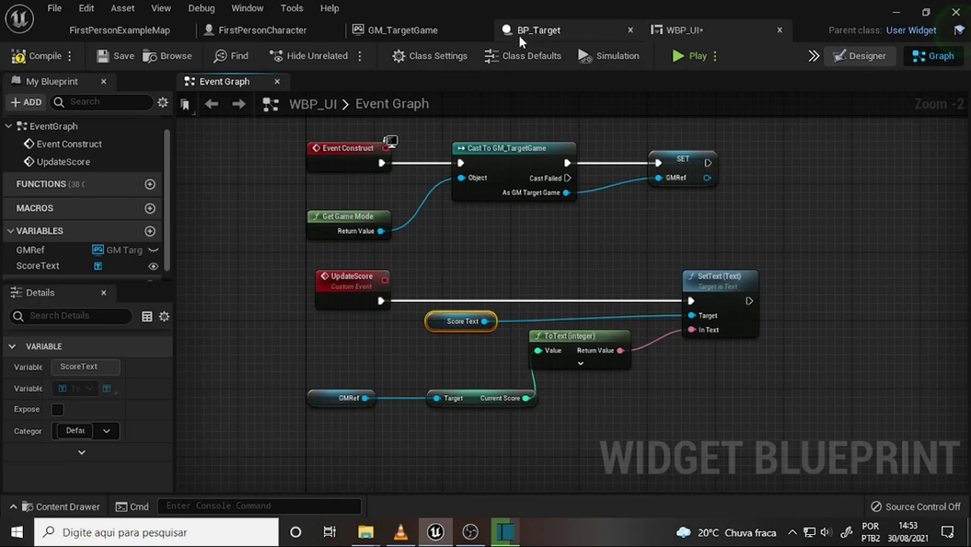
# Switch to the GM_TargetGame event graph and frame both event chains.
pyautogui.click(551, 34)
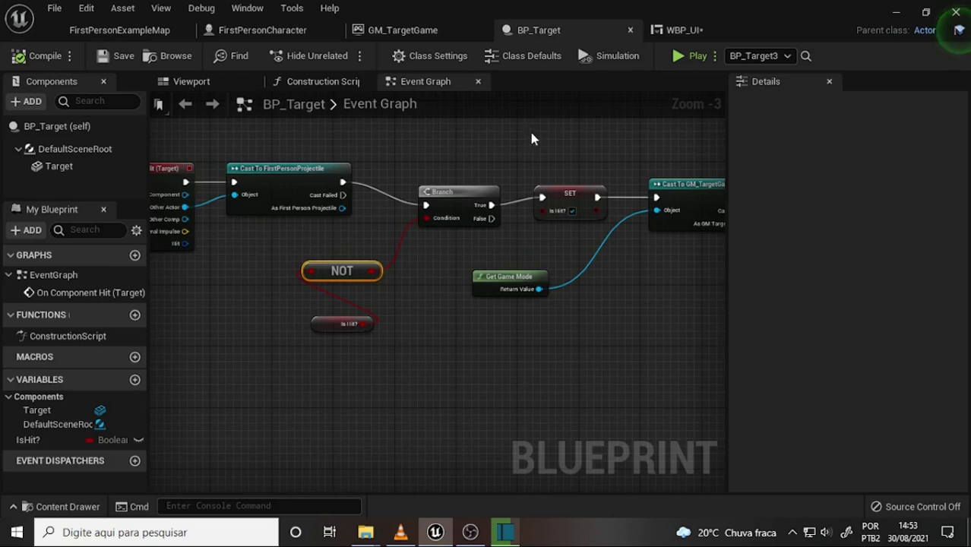
pyautogui.scroll(-2, 513, 125)
pyautogui.scroll(-1, 513, 126)
pyautogui.scroll(2, 509, 127)
pyautogui.scroll(-2, 508, 125)
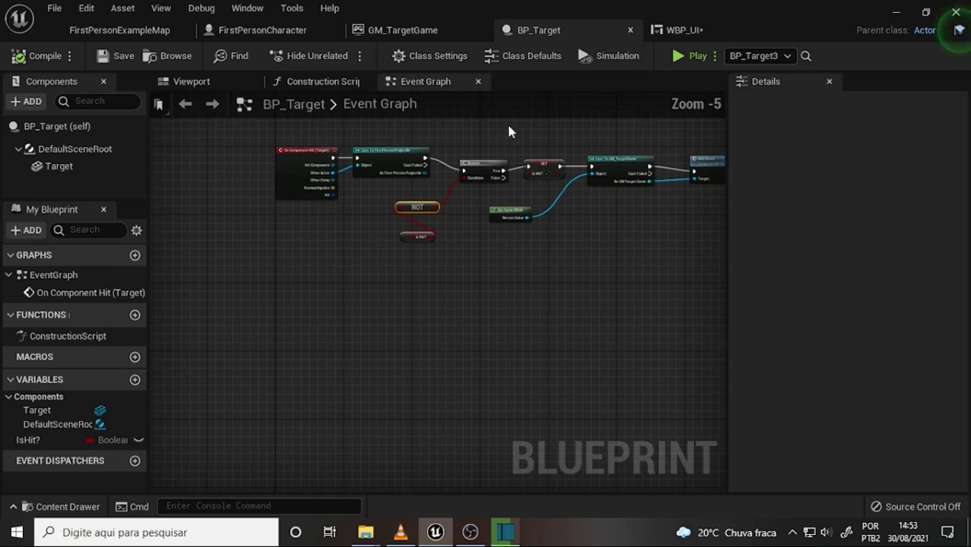
pyautogui.click(397, 30)
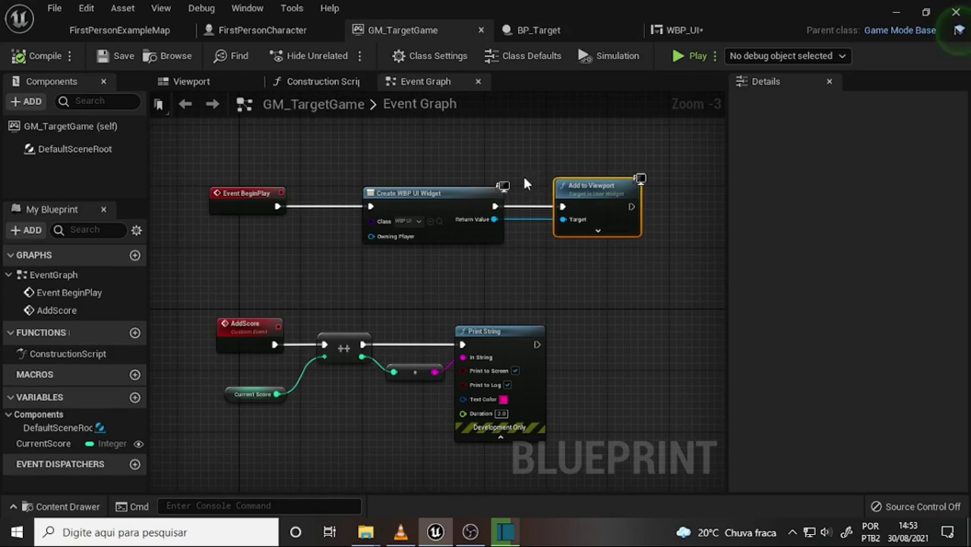
pyautogui.scroll(1, 469, 149)
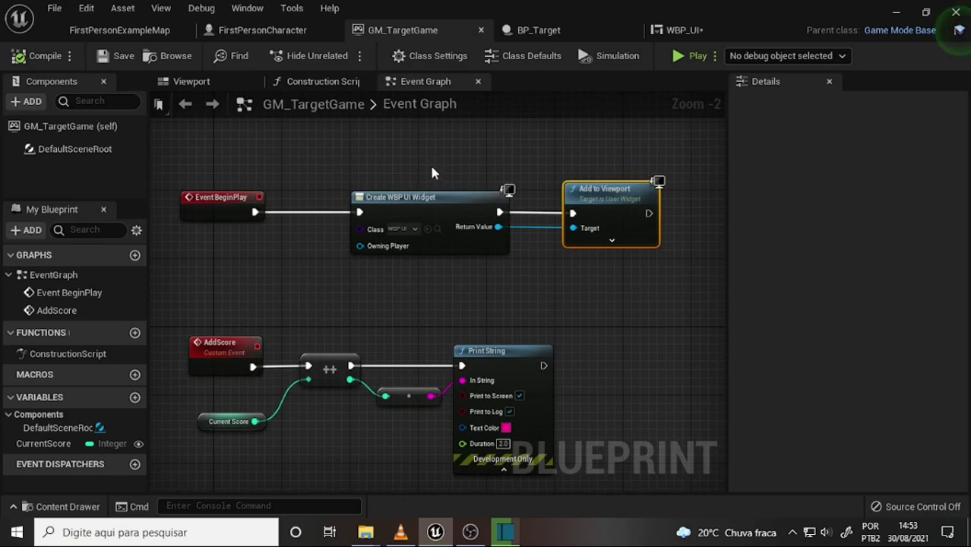
pyautogui.moveTo(430, 162); pyautogui.dragTo(518, 217, button='right')
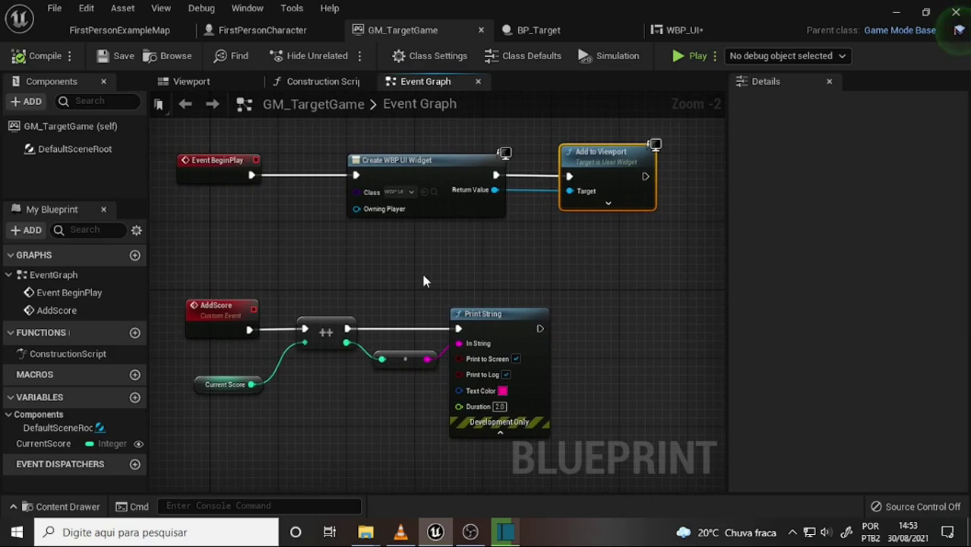
pyautogui.scroll(-1, 426, 273)
# Move the AddScore, ++, Current Score and Print String group lower in the graph.
pyautogui.moveTo(184, 272); pyautogui.dragTo(584, 452)
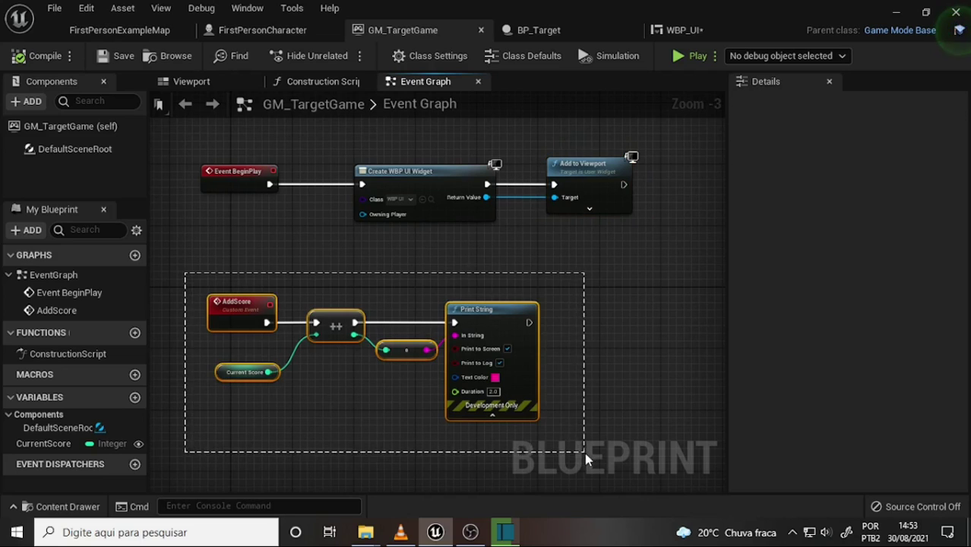
pyautogui.moveTo(497, 313); pyautogui.dragTo(492, 367)
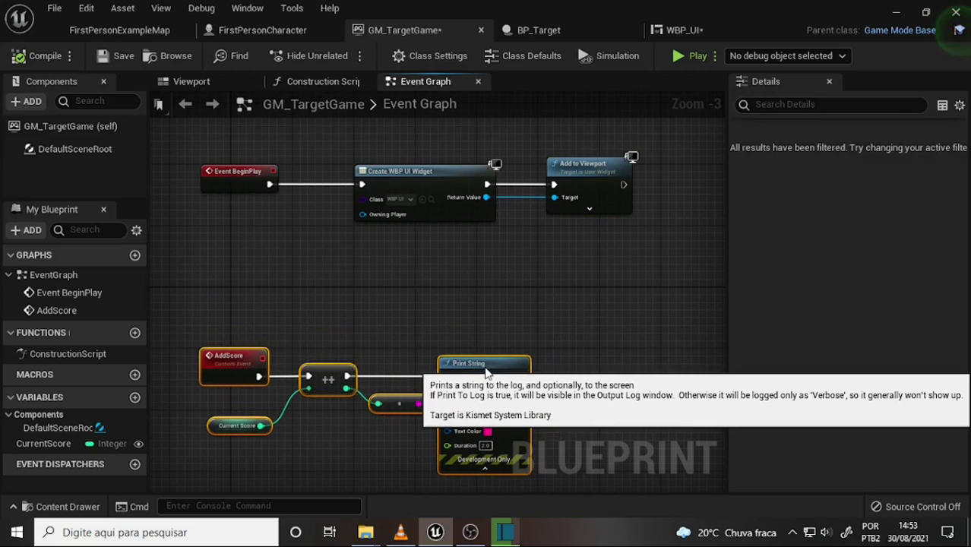
pyautogui.click(401, 536)
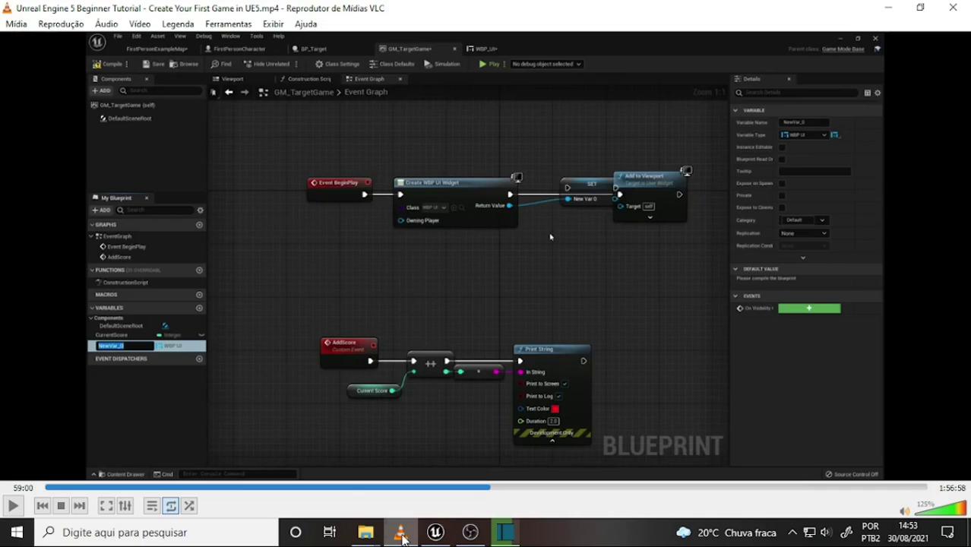
pyautogui.click(402, 536)
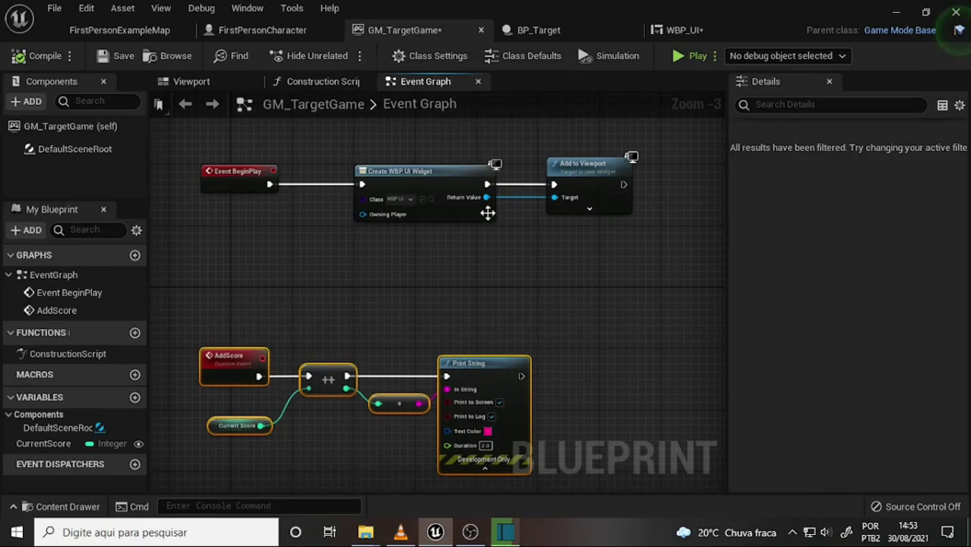
# Shift Add to Viewport right and break the widget's Return Value to Target link.
pyautogui.moveTo(582, 160); pyautogui.dragTo(664, 160)
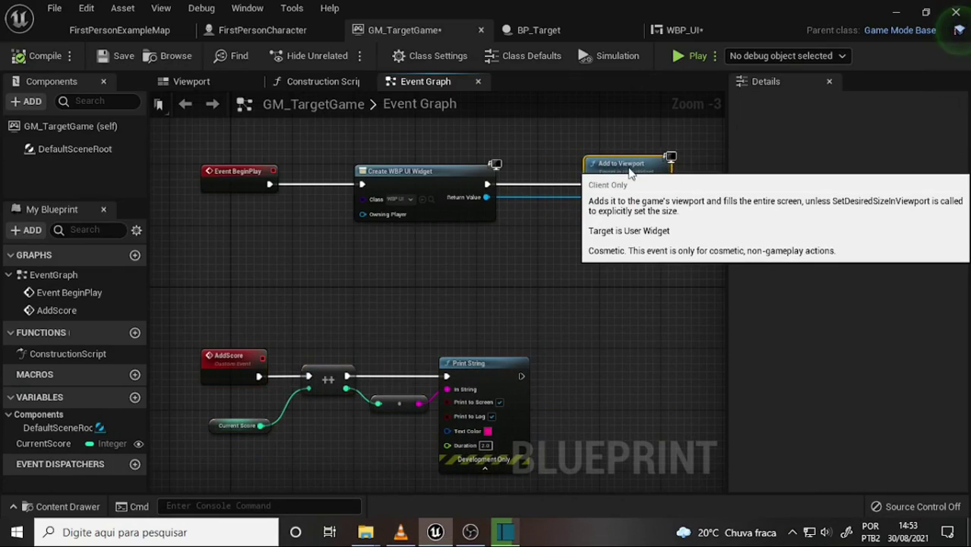
pyautogui.rightClick(486, 197)
pyautogui.click(524, 240)
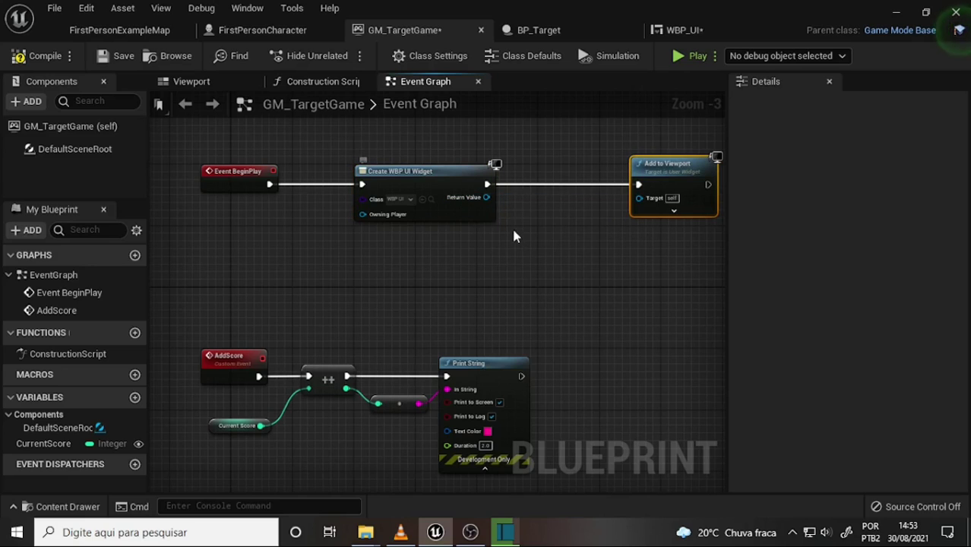
pyautogui.moveTo(487, 198); pyautogui.dragTo(529, 215)
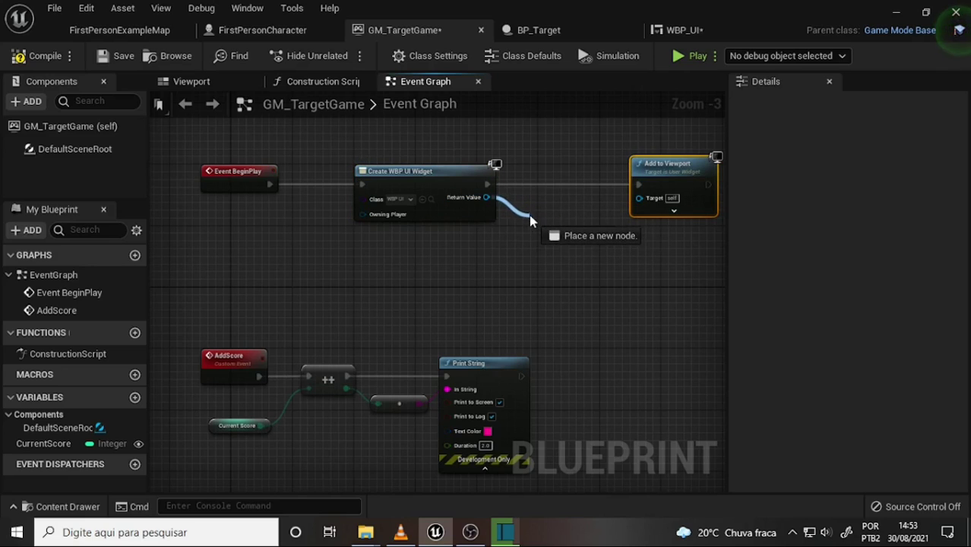
pyautogui.click(488, 256)
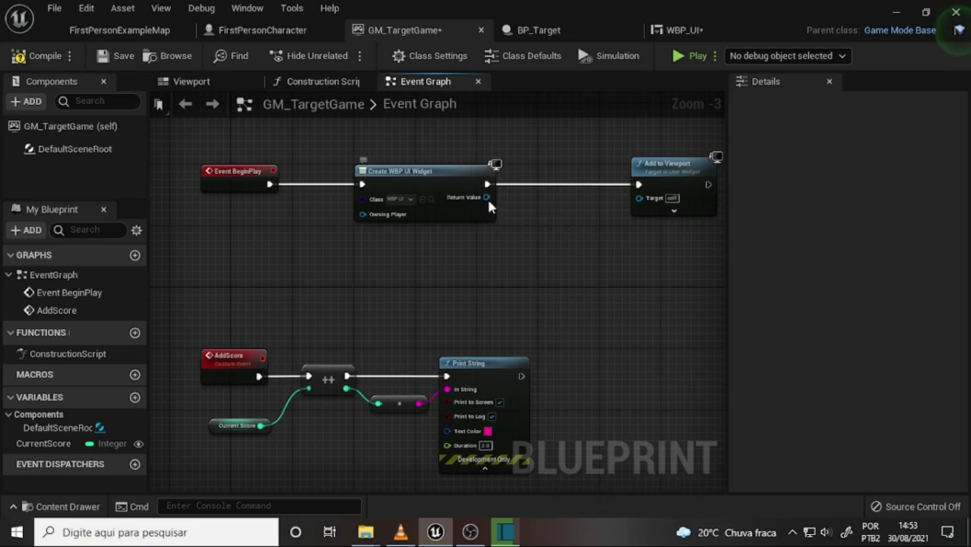
pyautogui.moveTo(489, 203); pyautogui.dragTo(447, 199, button='right')
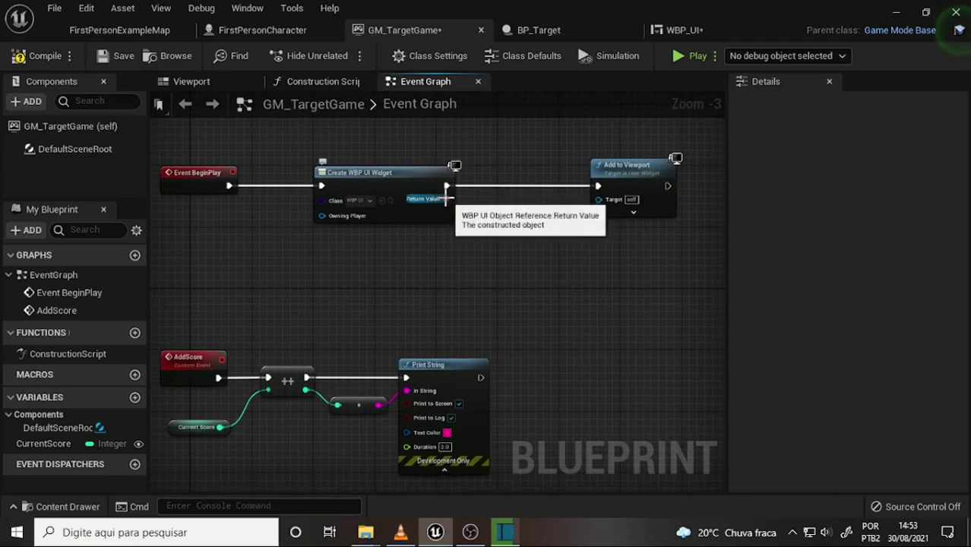
# Promote the Create WBP UI Widget Return Value to new variable NewVar_0 and align its SET node.
pyautogui.rightClick(447, 199)
pyautogui.click(486, 226)
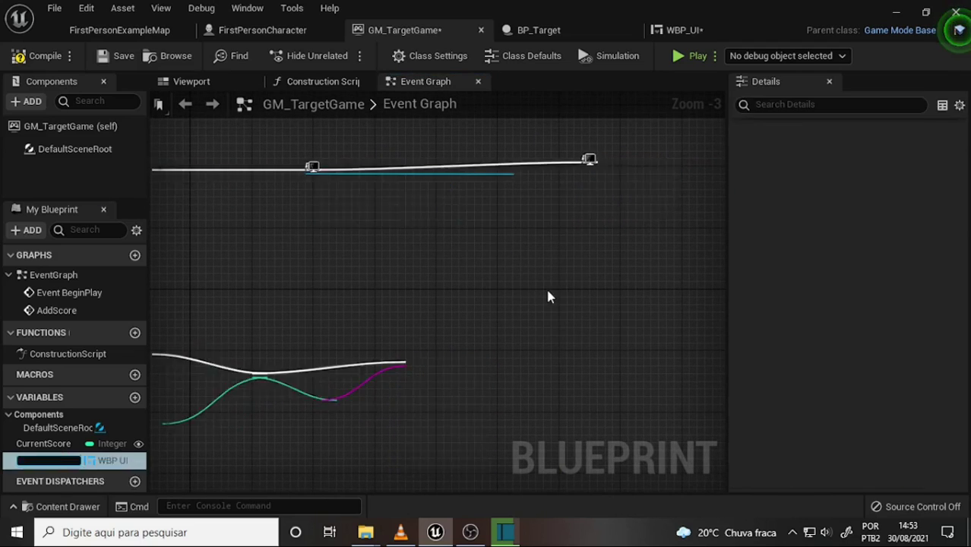
pyautogui.click(548, 187)
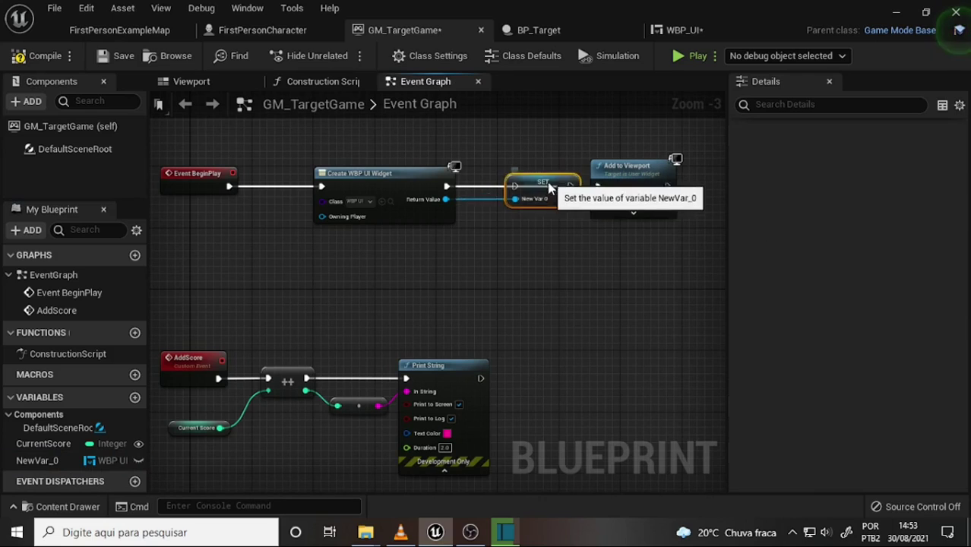
pyautogui.moveTo(549, 187); pyautogui.dragTo(541, 187)
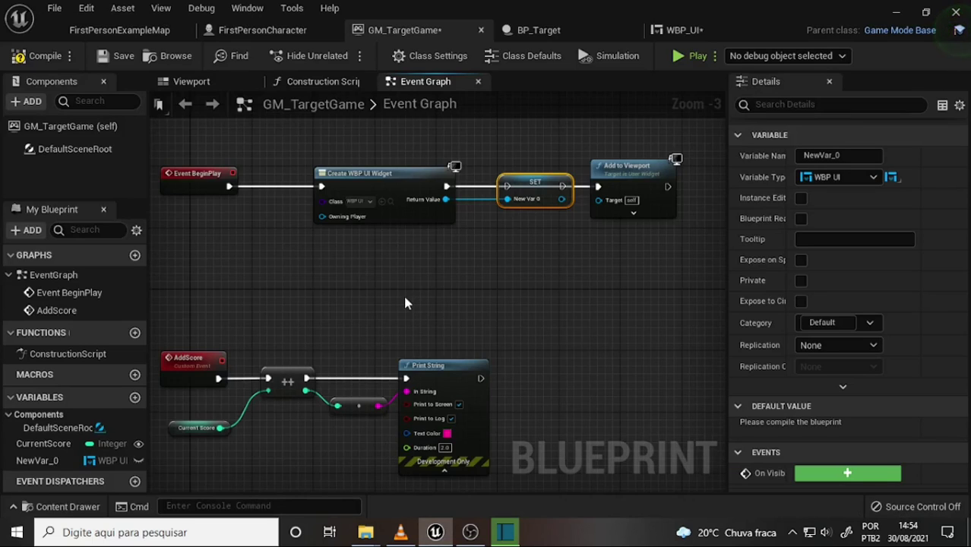
# Widen the My Blueprint panel and rename variable NewVar_0 to UIRef.
pyautogui.moveTo(410, 297); pyautogui.dragTo(394, 264, button='right')
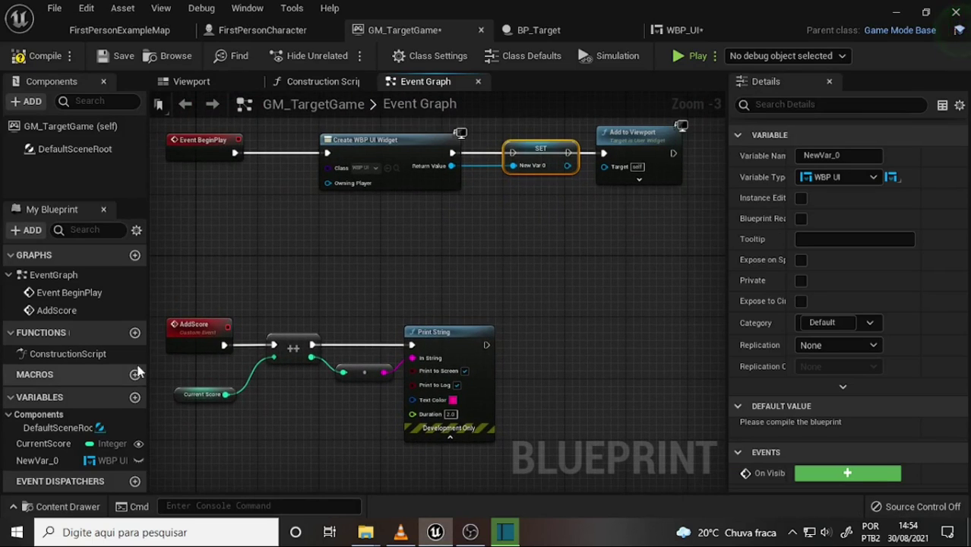
pyautogui.moveTo(147, 297); pyautogui.dragTo(172, 297)
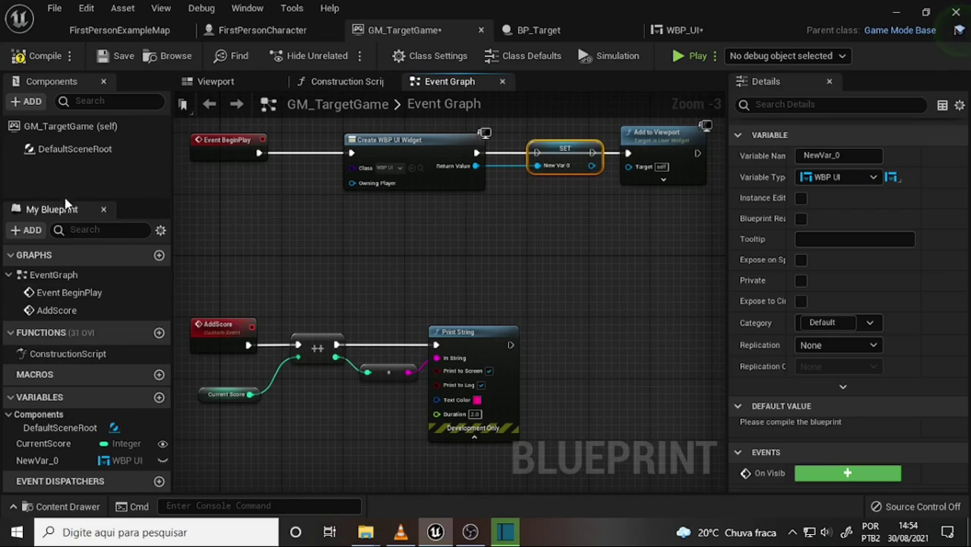
pyautogui.moveTo(65, 195); pyautogui.dragTo(65, 154)
pyautogui.click(41, 427)
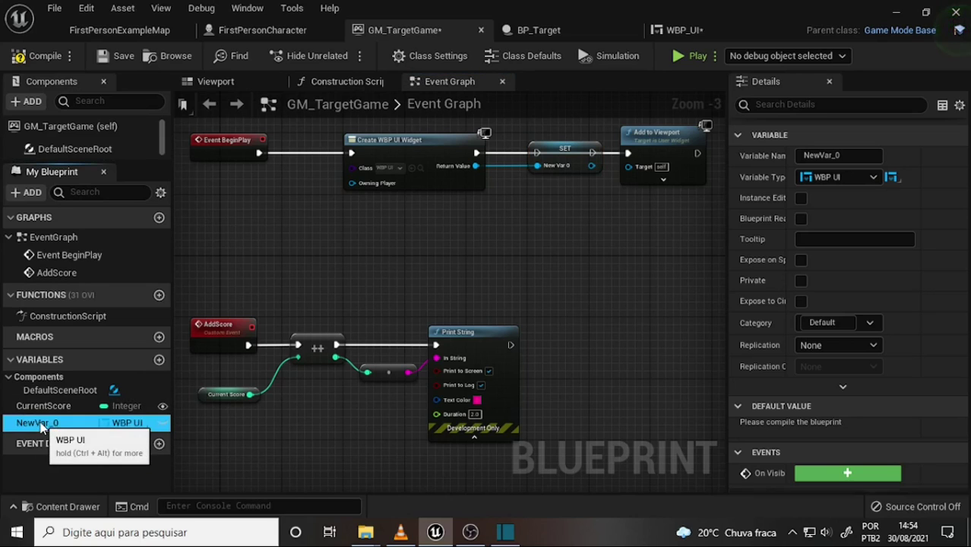
pyautogui.click(402, 537)
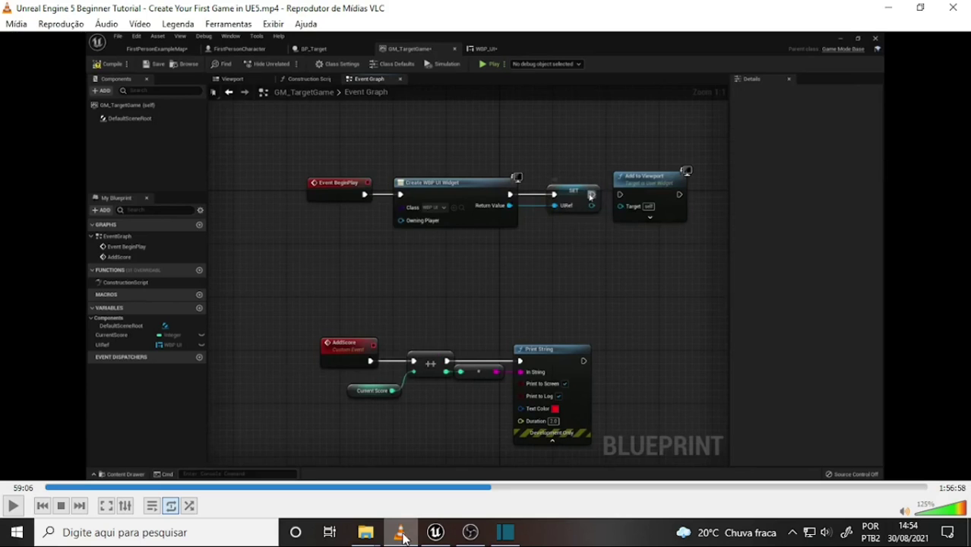
pyautogui.click(403, 538)
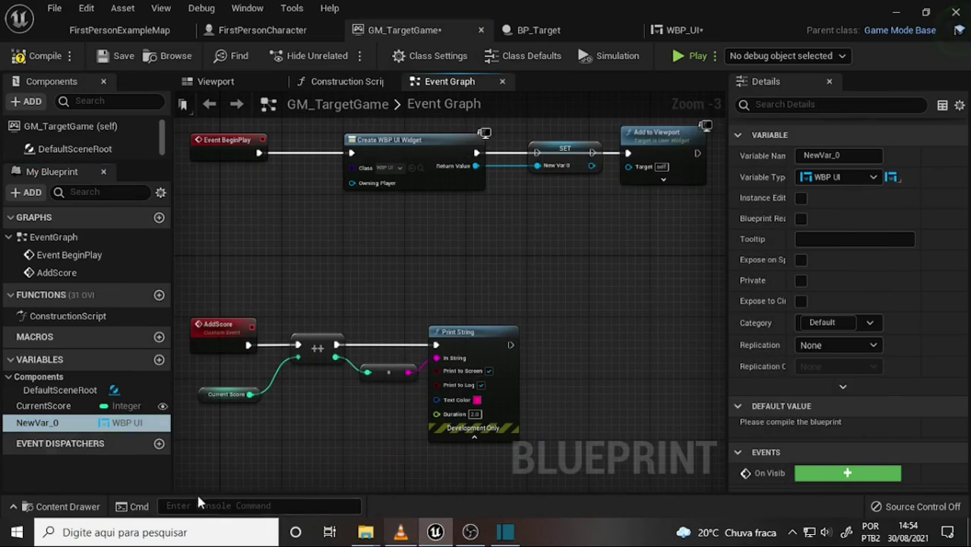
pyautogui.doubleClick(41, 427)
pyautogui.write('UIRef')
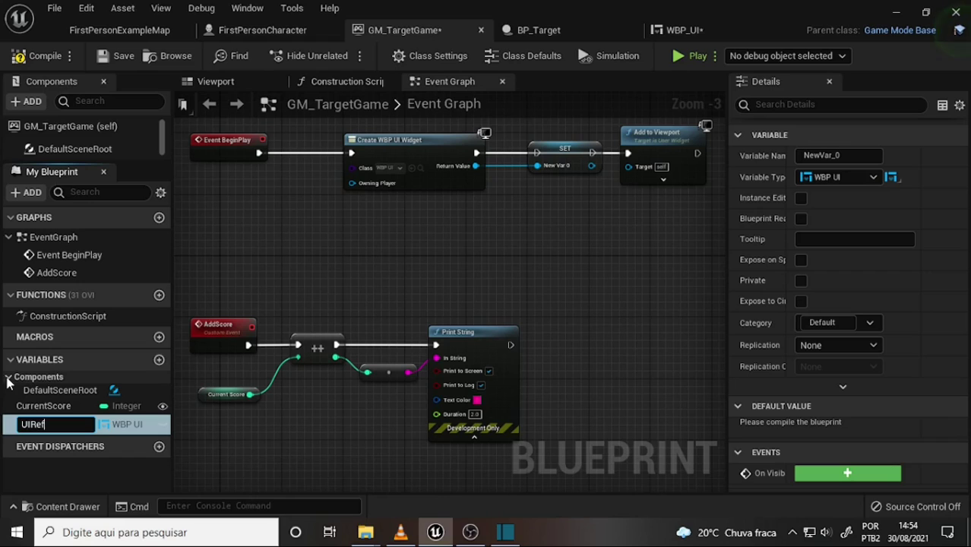
pyautogui.press('Return')
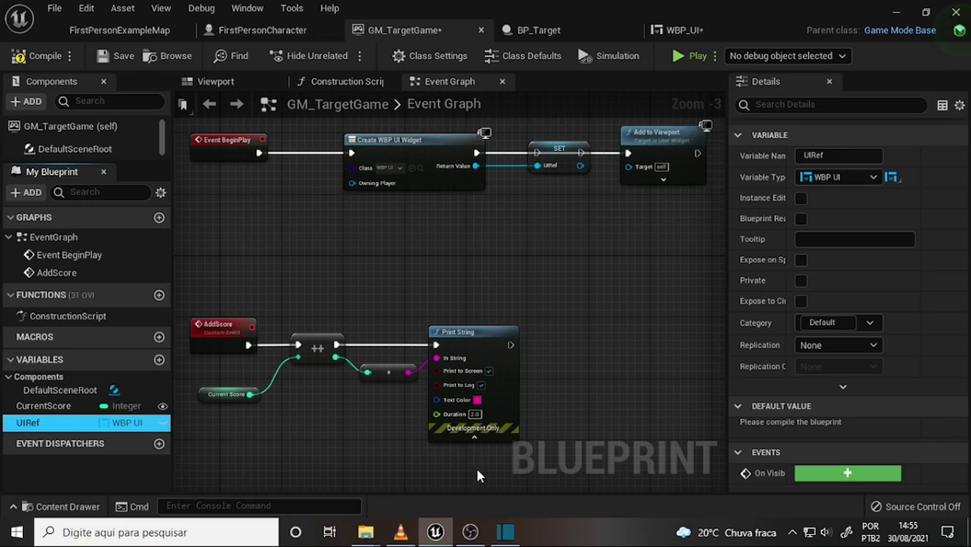
pyautogui.click(403, 533)
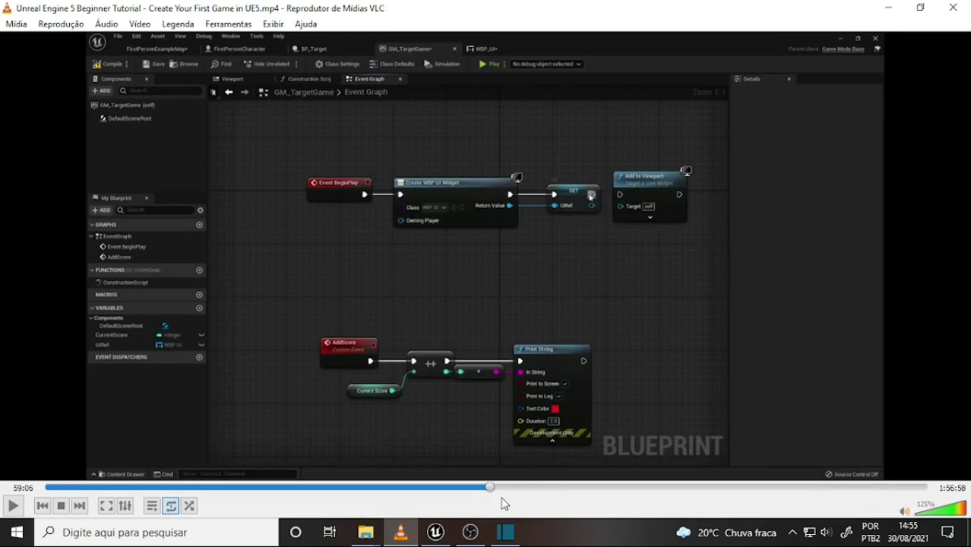
# Rewind the tutorial 10 seconds and replay the part showing the SET node wiring.
pyautogui.press('Left')
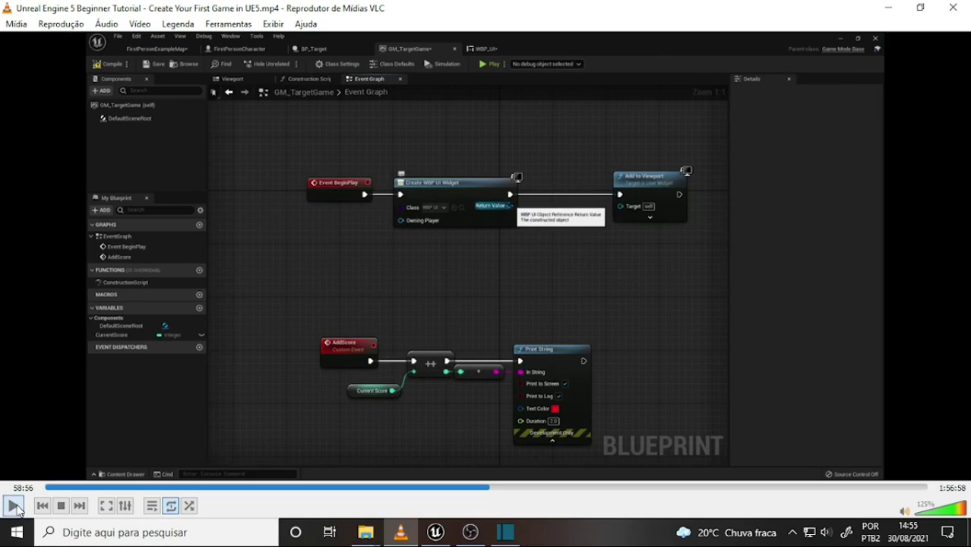
pyautogui.click(16, 506)
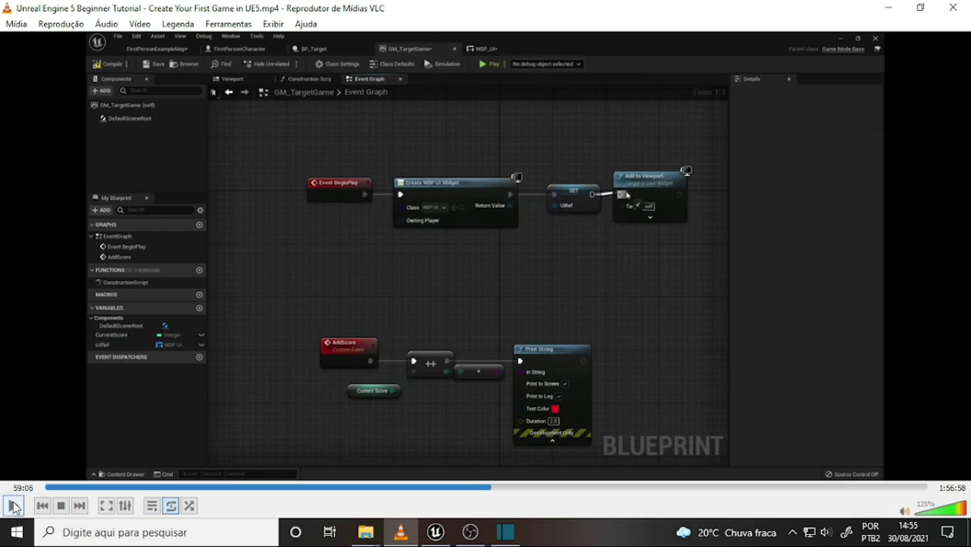
pyautogui.click(436, 531)
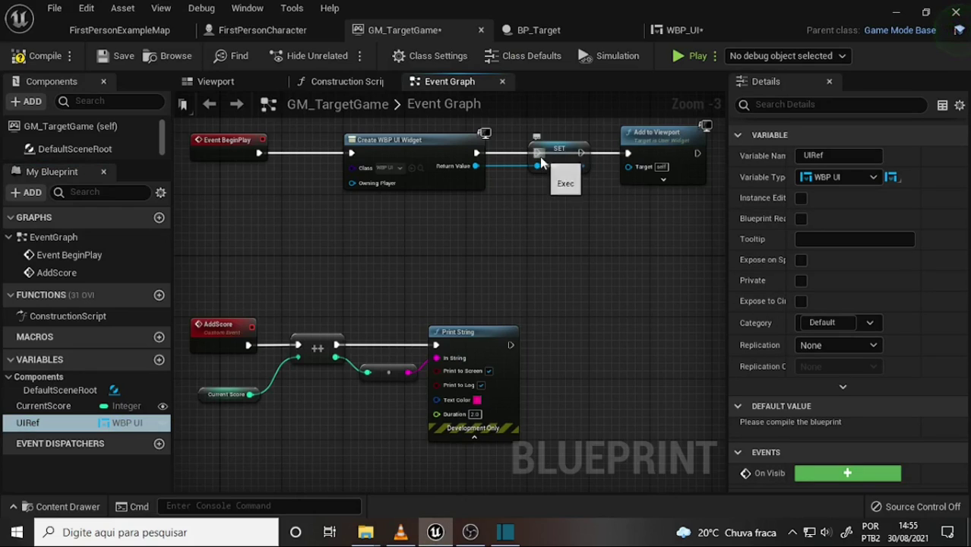
# Chain execution Create Widget → SET → Add to Viewport and feed the Return Value into SET.
pyautogui.moveTo(536, 153); pyautogui.dragTo(477, 153)
pyautogui.moveTo(582, 153)
pyautogui.mouseDown()
pyautogui.moveTo(627, 153)
pyautogui.moveTo(580, 166)
pyautogui.moveTo(476, 165)
pyautogui.mouseUp()
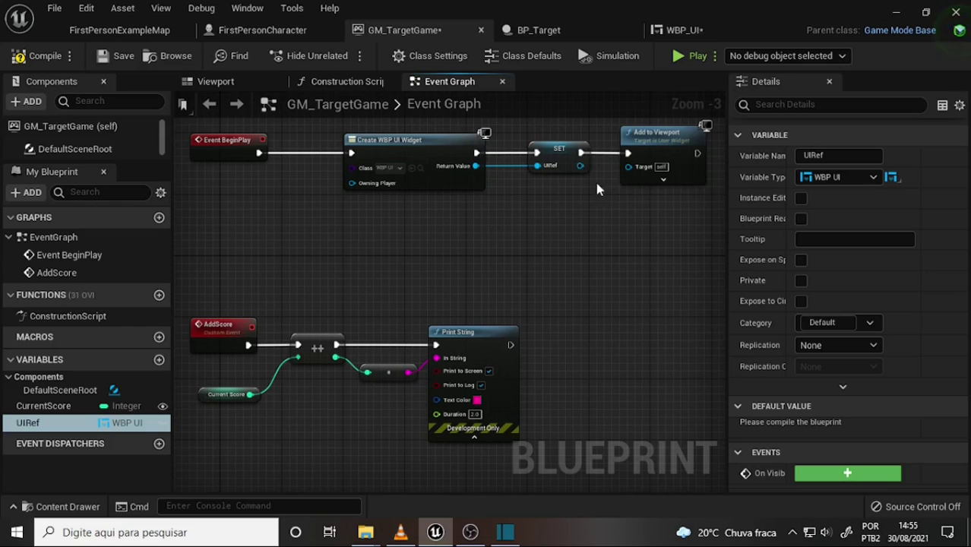
pyautogui.moveTo(567, 247); pyautogui.dragTo(515, 286, button='right')
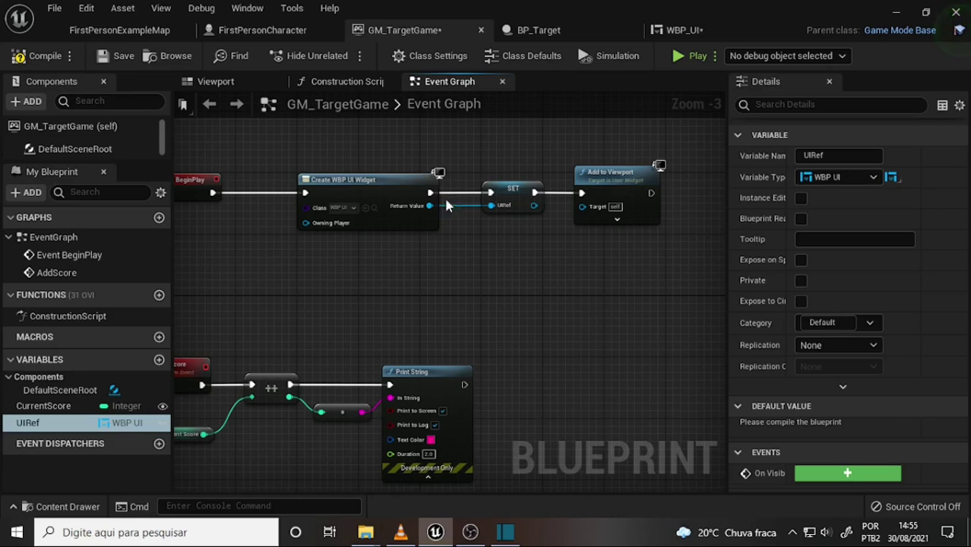
pyautogui.moveTo(489, 211); pyautogui.dragTo(490, 206)
# Connect the SET node's UIRef output to Add to Viewport's Target.
pyautogui.click(436, 534)
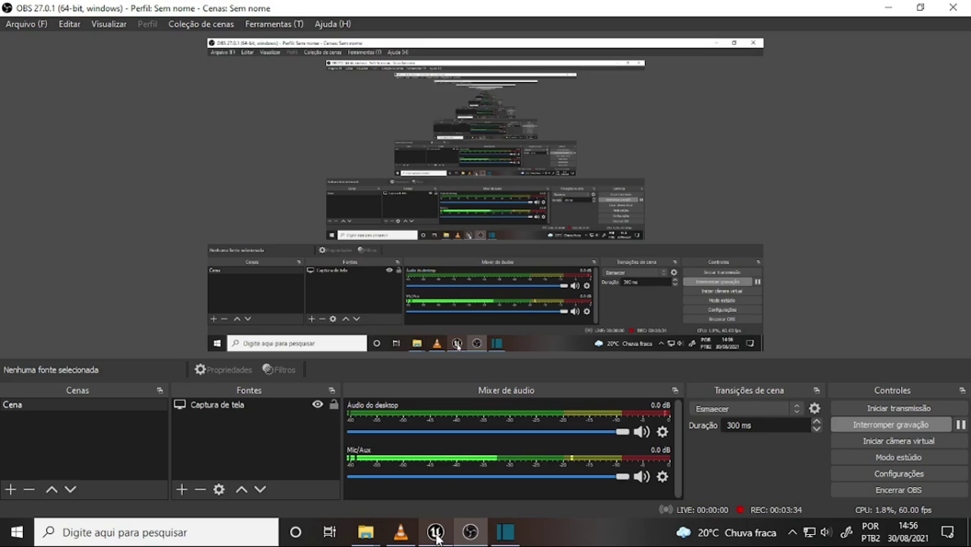
pyautogui.click(436, 534)
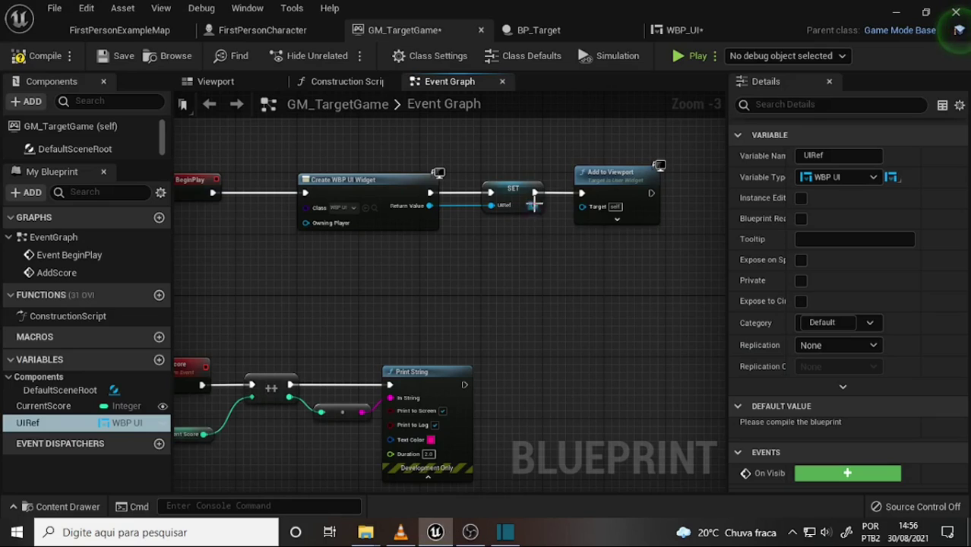
pyautogui.moveTo(534, 204); pyautogui.dragTo(538, 211)
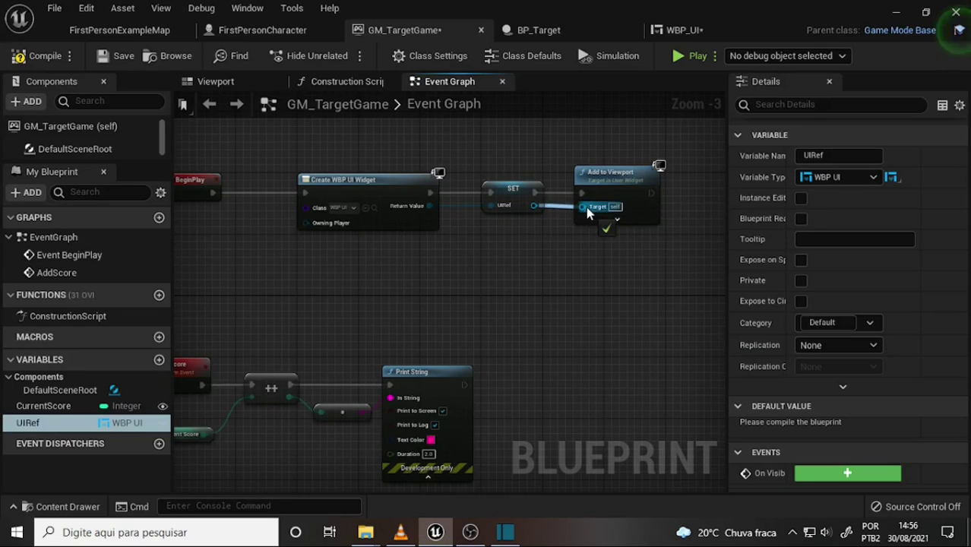
pyautogui.moveTo(574, 203); pyautogui.dragTo(583, 206)
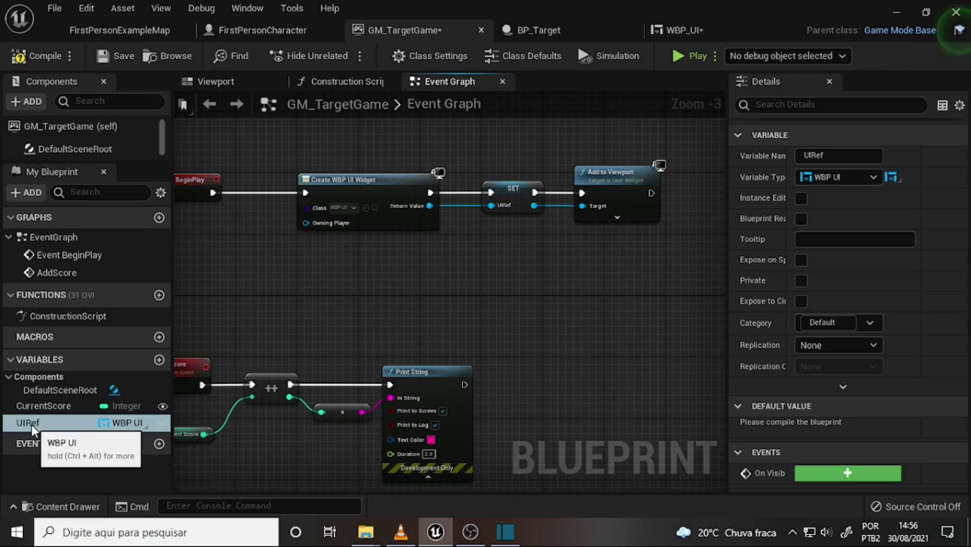
# Drop a Get UIRef node beside Print String and centre the view on the AddScore chain.
pyautogui.keyDown('ctrl'); pyautogui.moveTo(32, 430); pyautogui.dragTo(544, 373); pyautogui.keyUp('ctrl')
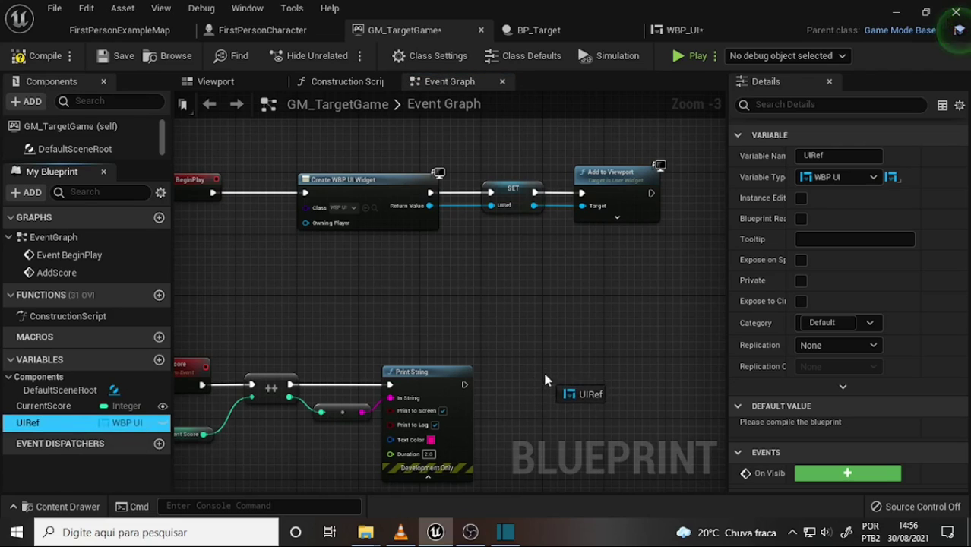
pyautogui.scroll(-1, 592, 325)
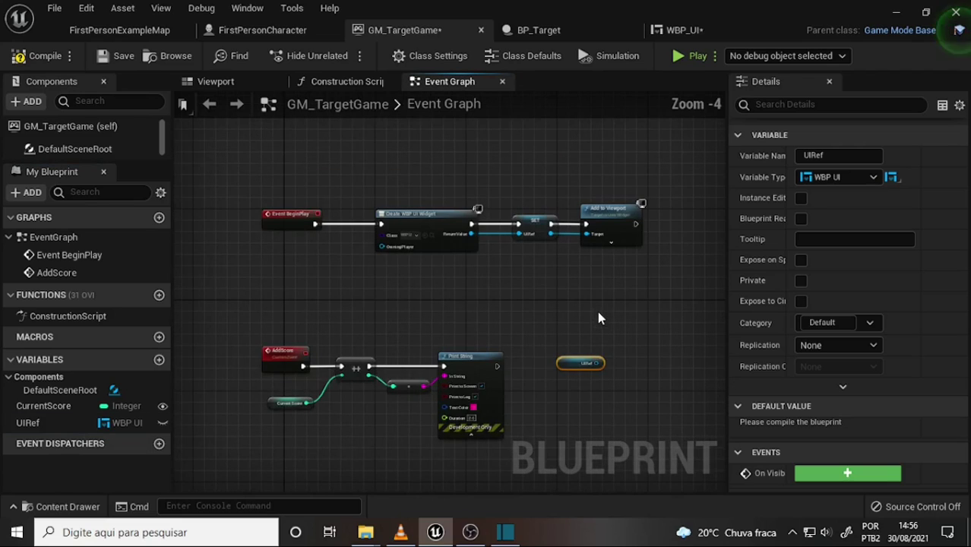
pyautogui.moveTo(597, 311); pyautogui.dragTo(572, 227, button='right')
pyautogui.scroll(3, 562, 224)
pyautogui.scroll(-2, 535, 232)
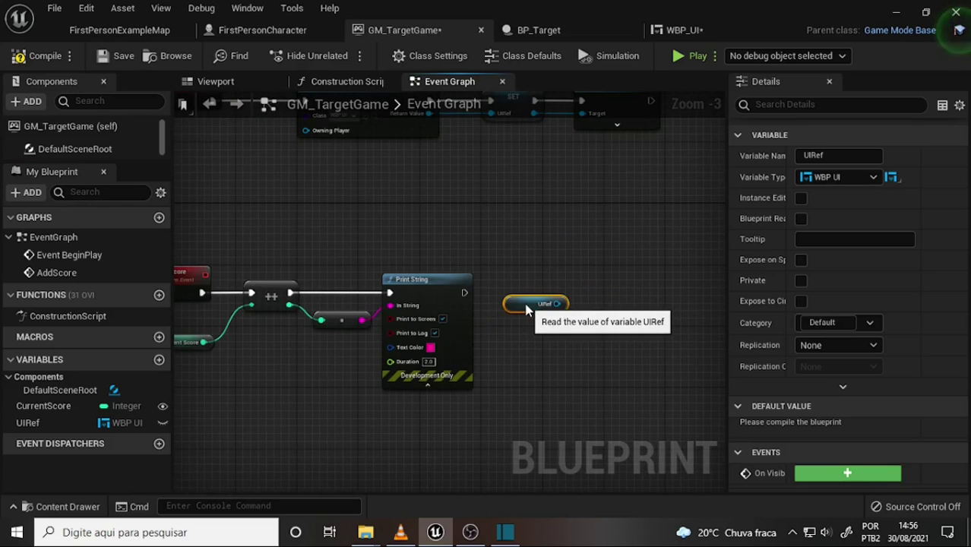
pyautogui.scroll(-2, 532, 243)
pyautogui.scroll(2, 534, 252)
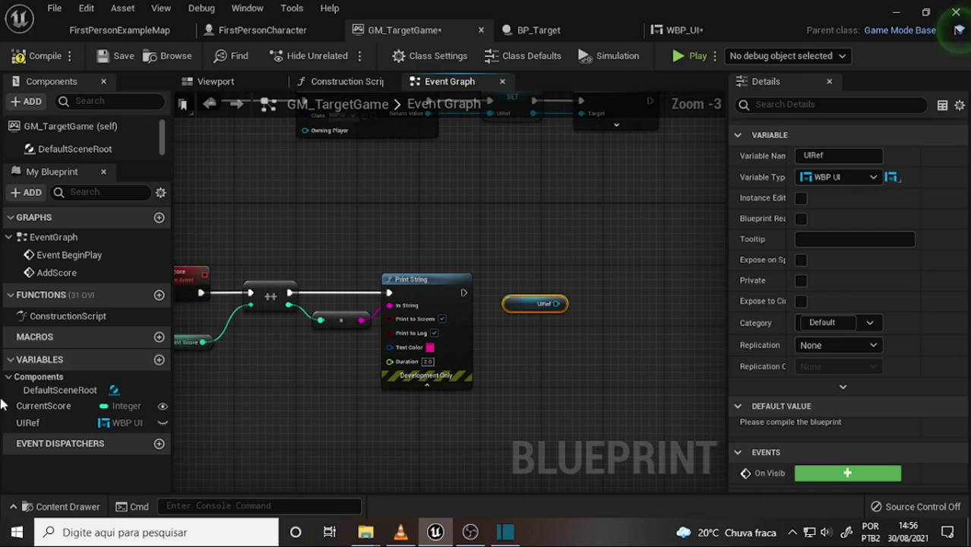
pyautogui.scroll(-2, 408, 233)
pyautogui.scroll(3, 406, 236)
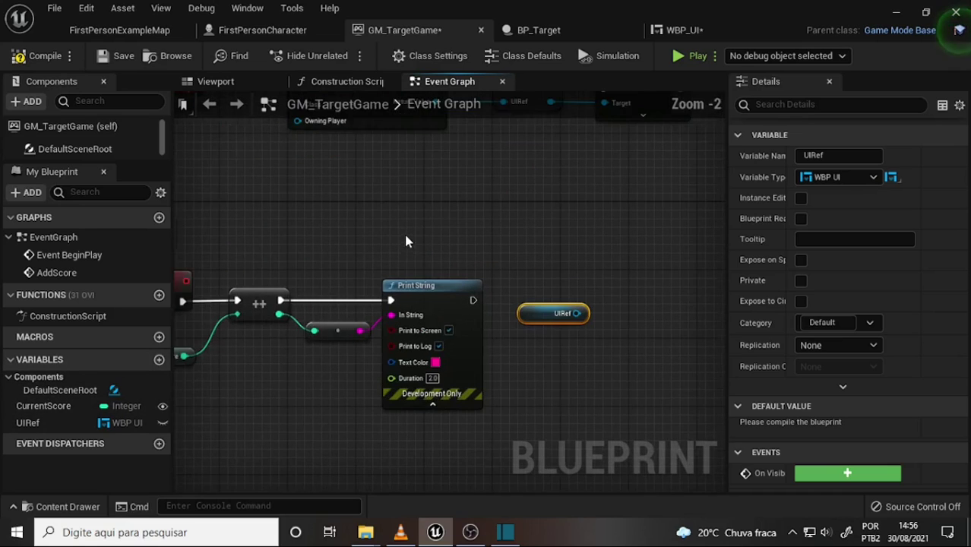
pyautogui.moveTo(404, 242); pyautogui.dragTo(462, 212, button='right')
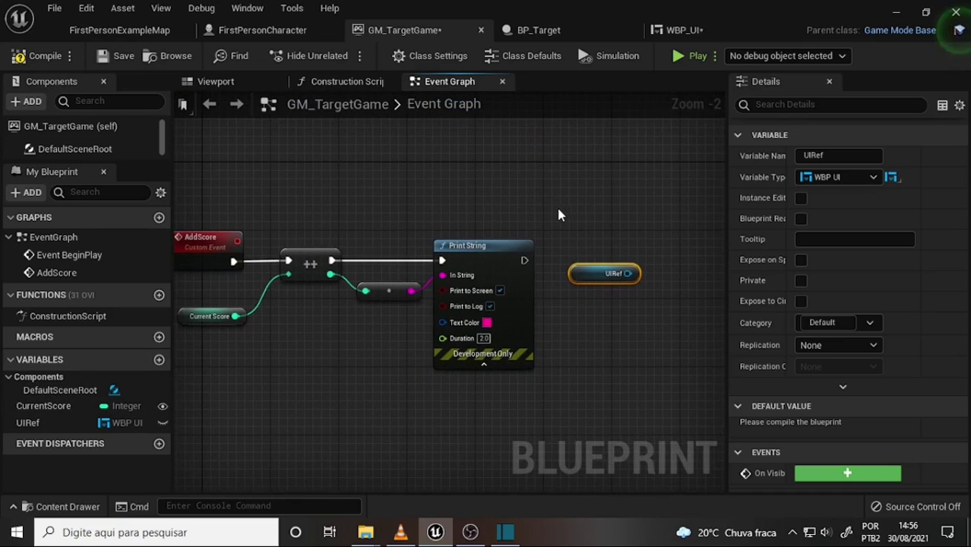
pyautogui.scroll(-1, 553, 212)
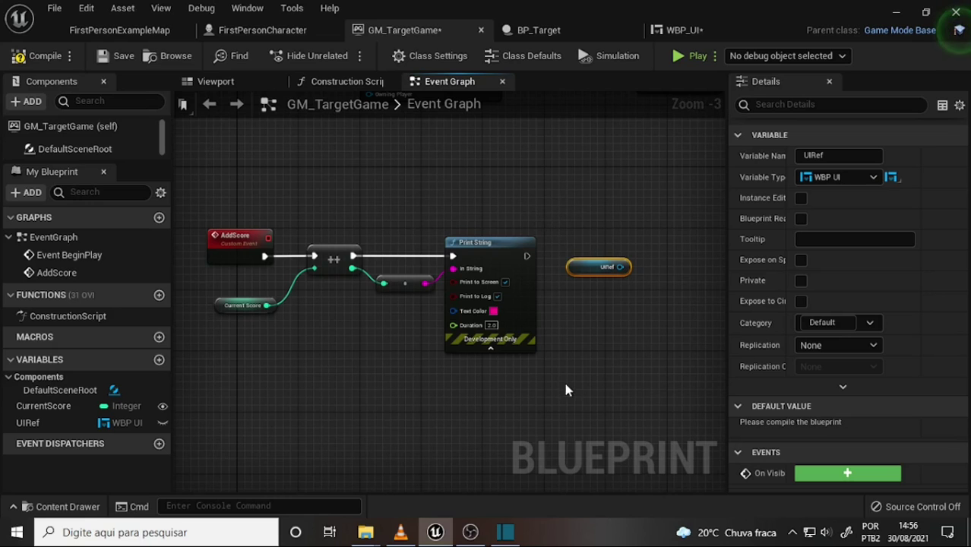
pyautogui.moveTo(603, 167); pyautogui.dragTo(588, 240, button='right')
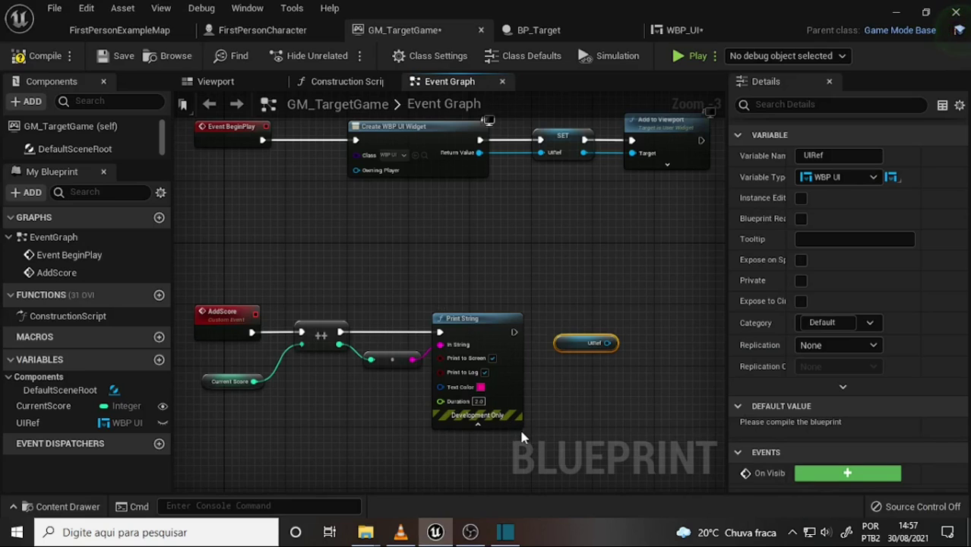
pyautogui.moveTo(599, 300); pyautogui.dragTo(556, 225, button='right')
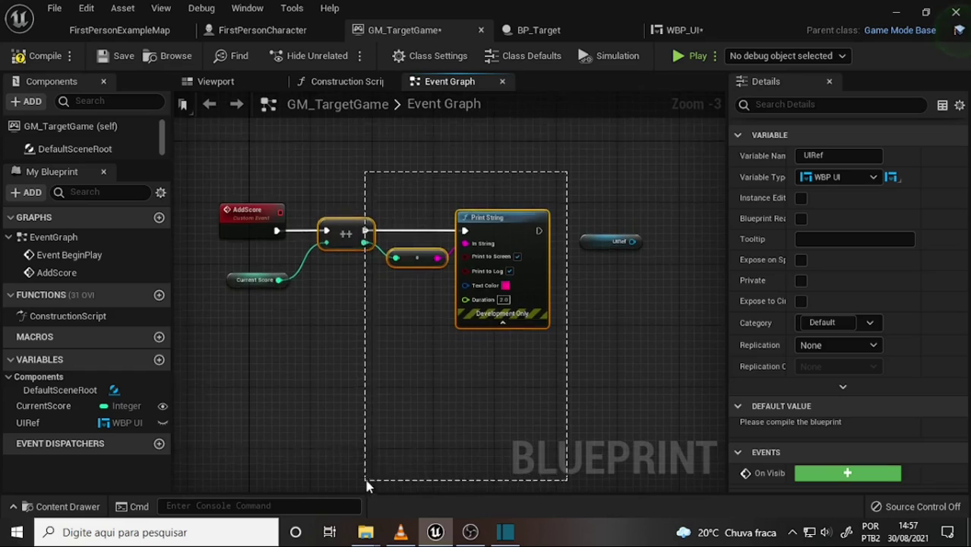
# Delete the Print String and conversion nodes and place the UIRef getter below the AddScore logic.
pyautogui.moveTo(543, 199); pyautogui.dragTo(323, 479)
pyautogui.press('Delete')
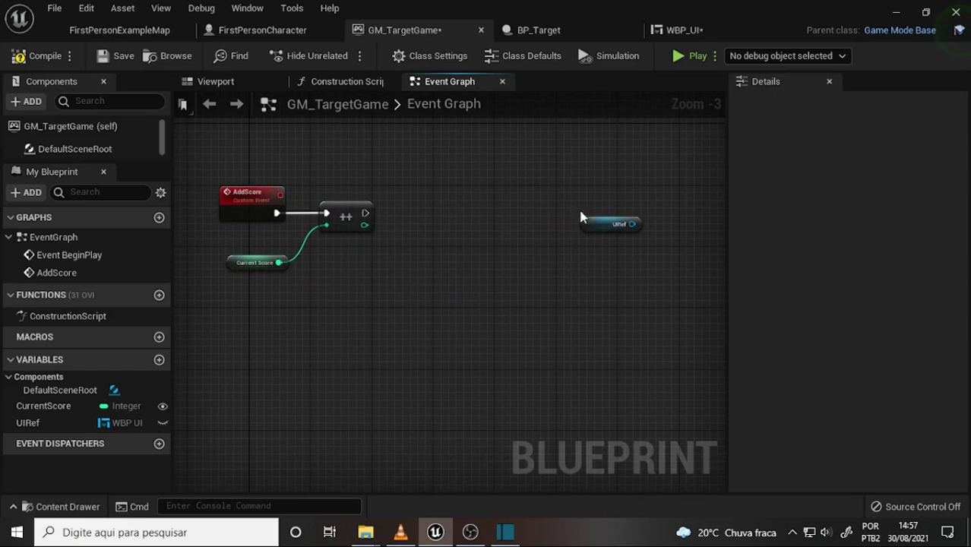
pyautogui.moveTo(602, 225); pyautogui.dragTo(462, 219)
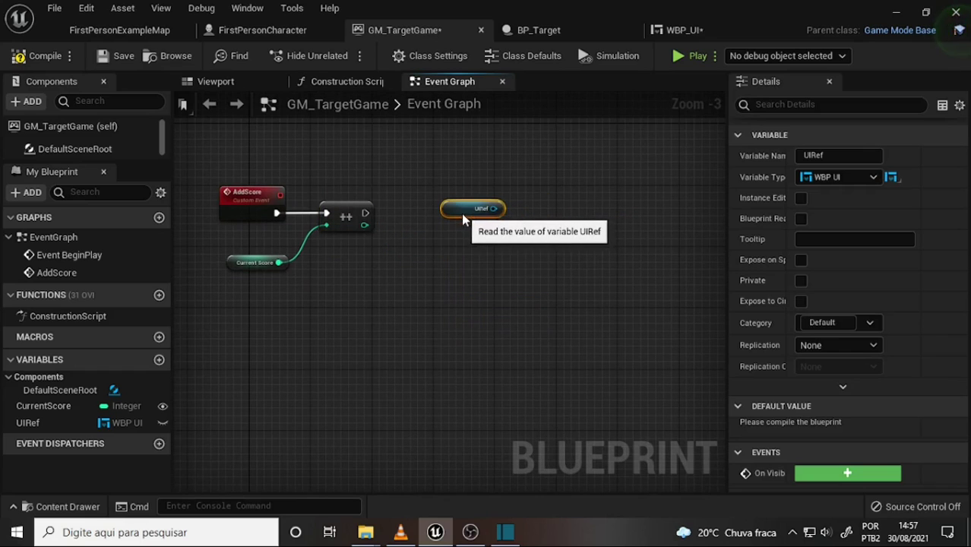
pyautogui.click(405, 537)
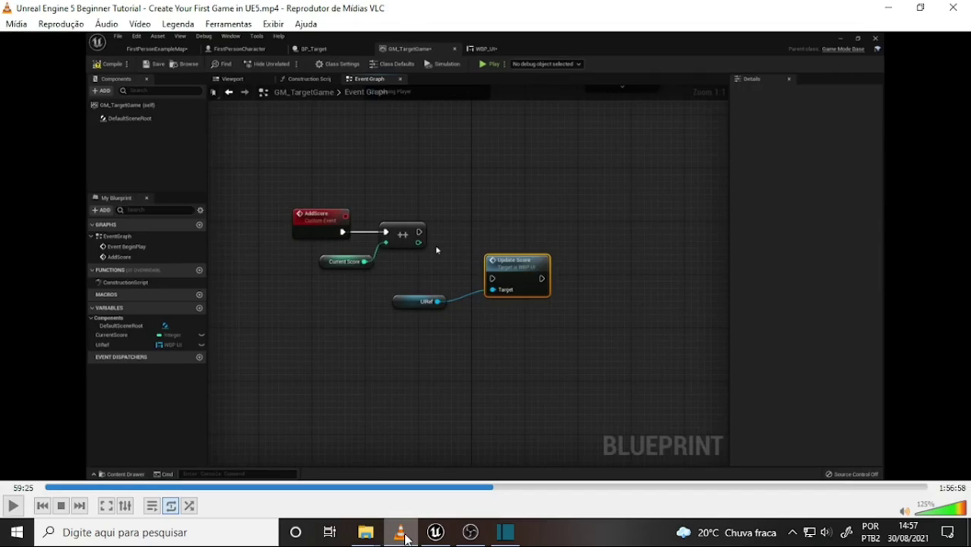
pyautogui.click(404, 536)
pyautogui.moveTo(461, 211)
pyautogui.mouseDown()
pyautogui.moveTo(365, 266)
pyautogui.moveTo(358, 281)
pyautogui.moveTo(492, 237)
pyautogui.mouseUp()
# Search UIRef's actions for a score update ('set updat', then 'sc') and cancel without adding a node.
pyautogui.write('set')
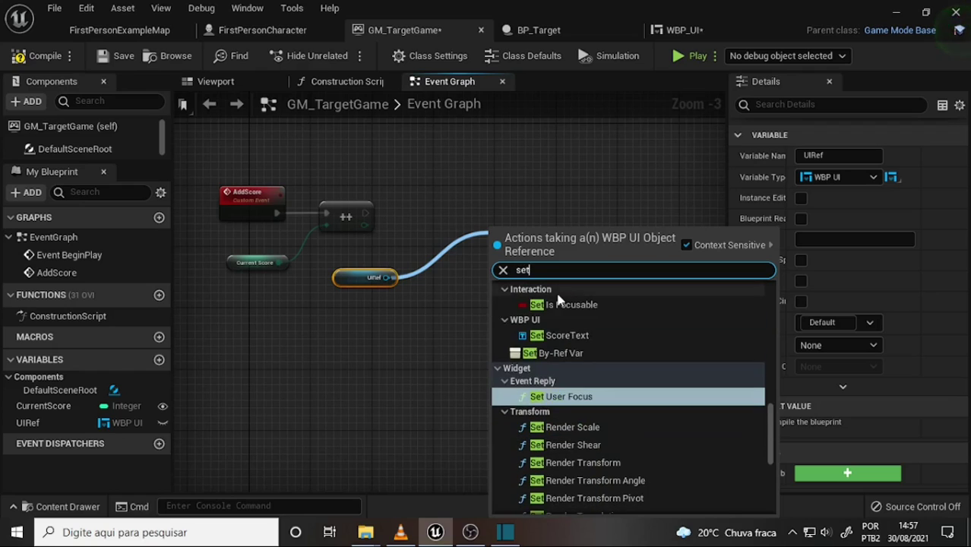
pyautogui.write(' up')
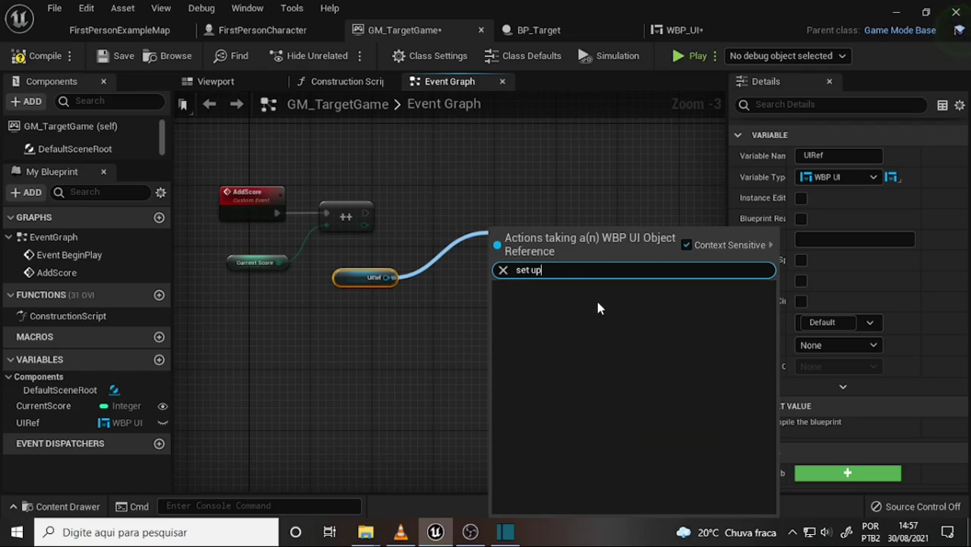
pyautogui.write('dat')
pyautogui.press('BackSpace')
pyautogui.press('BackSpace')
pyautogui.press('BackSpace')
pyautogui.press('BackSpace')
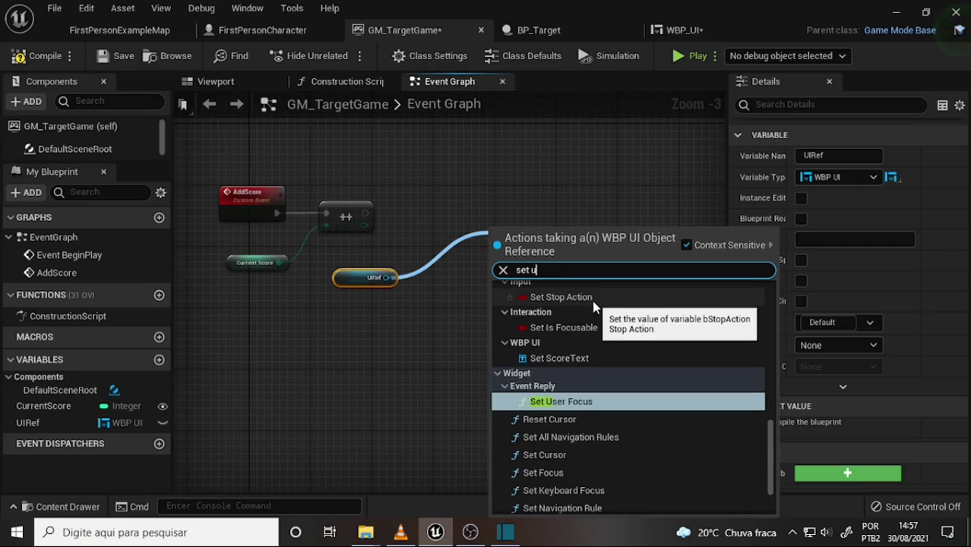
pyautogui.press('BackSpace')
pyautogui.press('BackSpace')
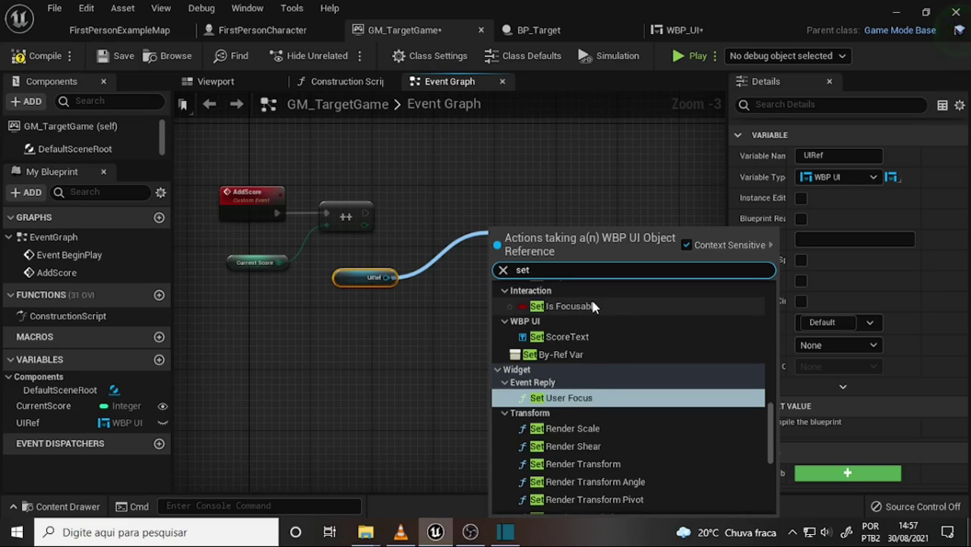
pyautogui.write(' sc')
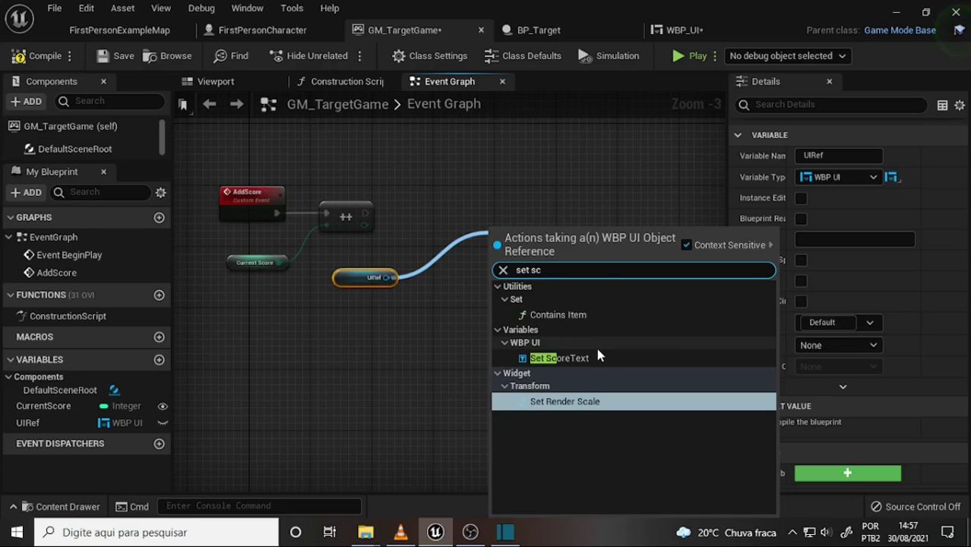
pyautogui.click(598, 199)
pyautogui.click(598, 199)
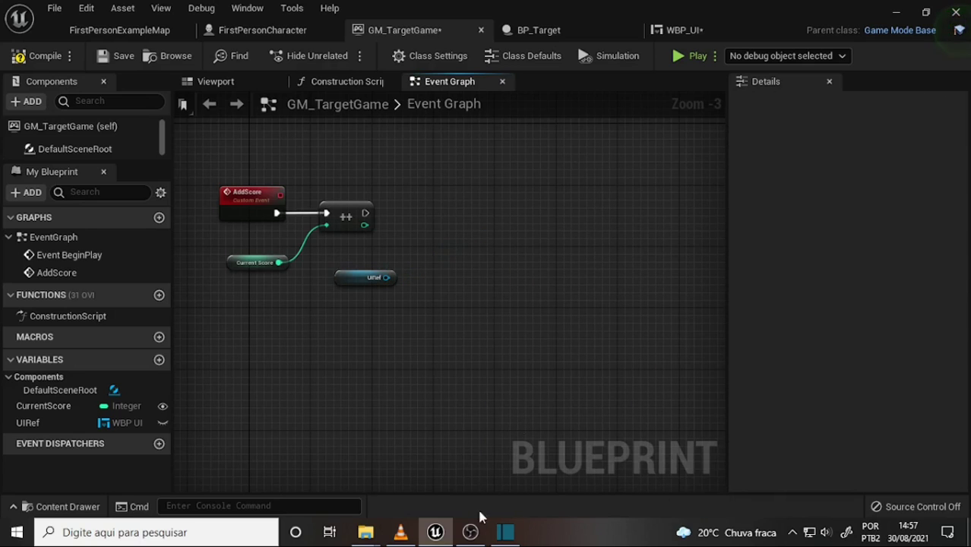
pyautogui.click(470, 532)
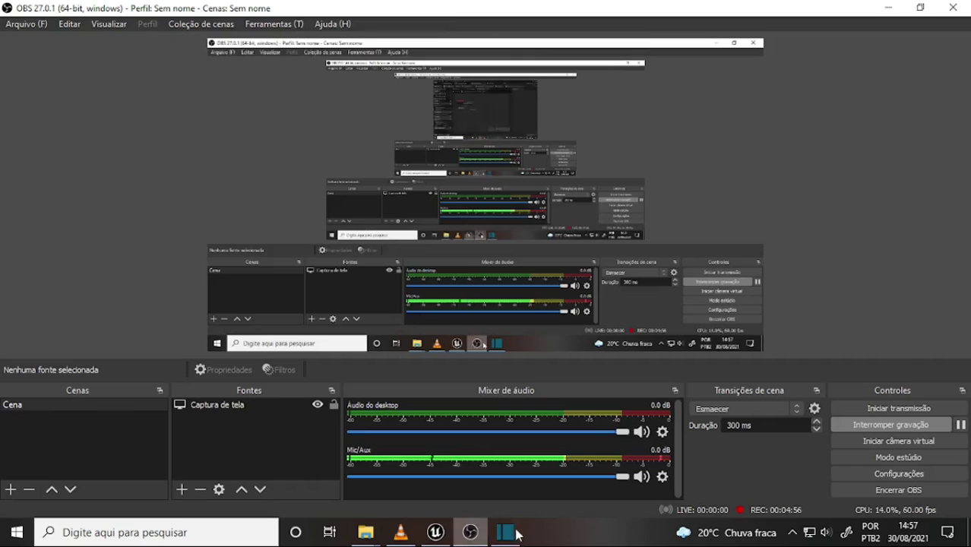
pyautogui.click(436, 534)
# Add an Update Score call from UIRef, wire it after the ++ increment, then compile and save GM_TargetGame.
pyautogui.moveTo(387, 277); pyautogui.dragTo(445, 222)
pyautogui.write('up')
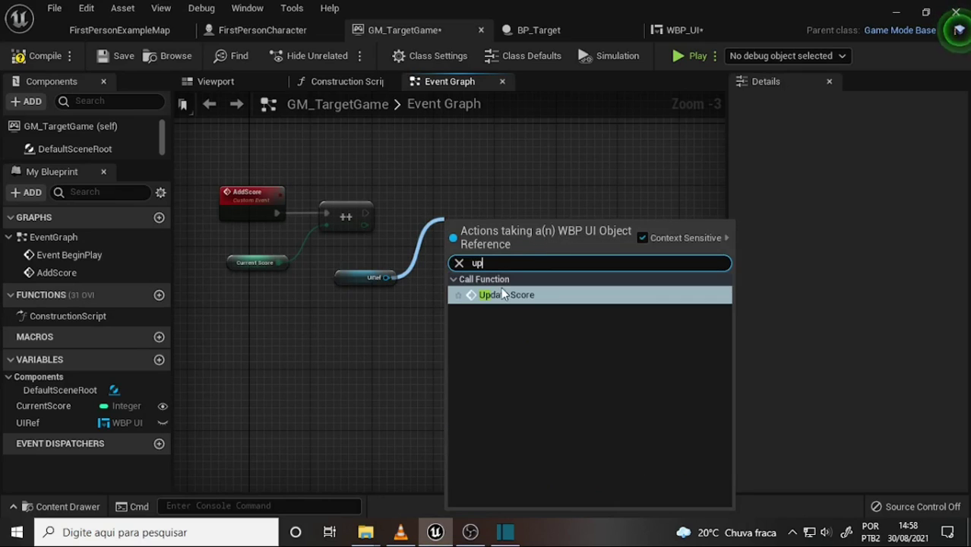
pyautogui.click(501, 293)
pyautogui.moveTo(467, 220); pyautogui.dragTo(460, 193)
pyautogui.moveTo(366, 212); pyautogui.dragTo(442, 214)
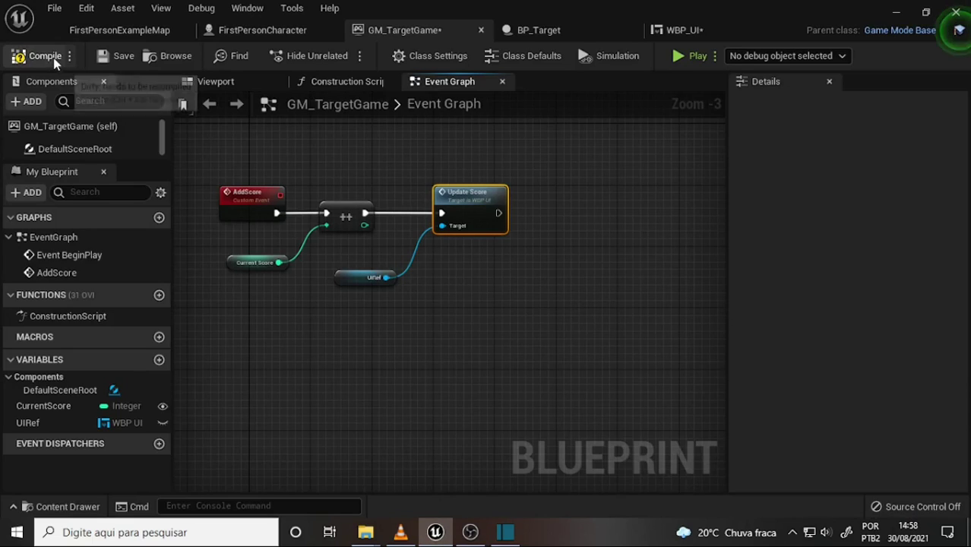
pyautogui.click(44, 56)
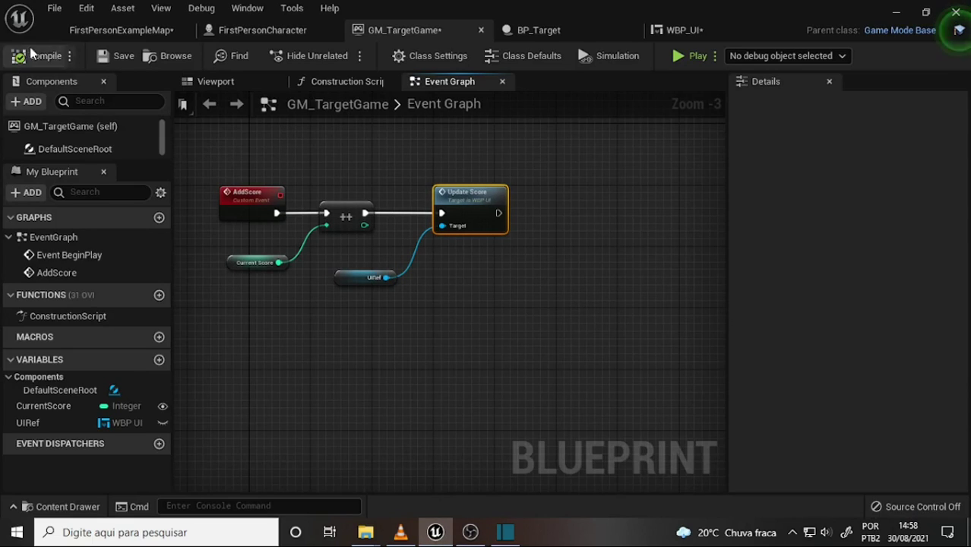
pyautogui.hotkey('ctrl', 's')
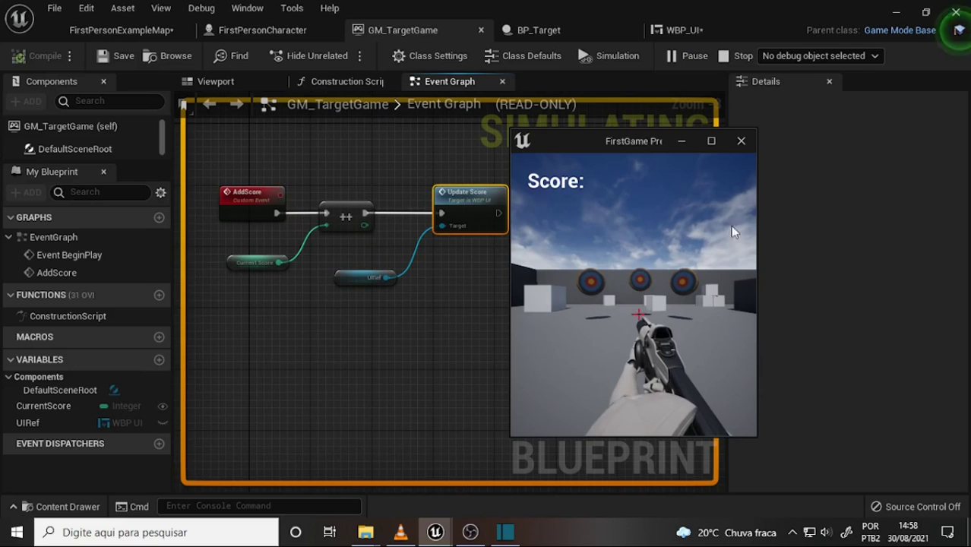
# Widen the play preview, hit three targets so the score reaches 3, then end the session.
pyautogui.moveTo(757, 215); pyautogui.dragTo(881, 218)
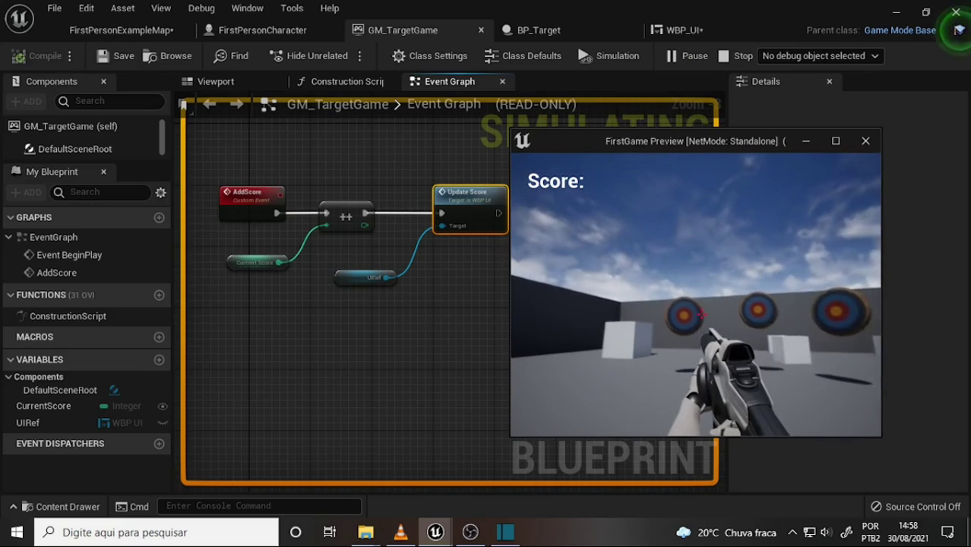
pyautogui.click(701, 313)
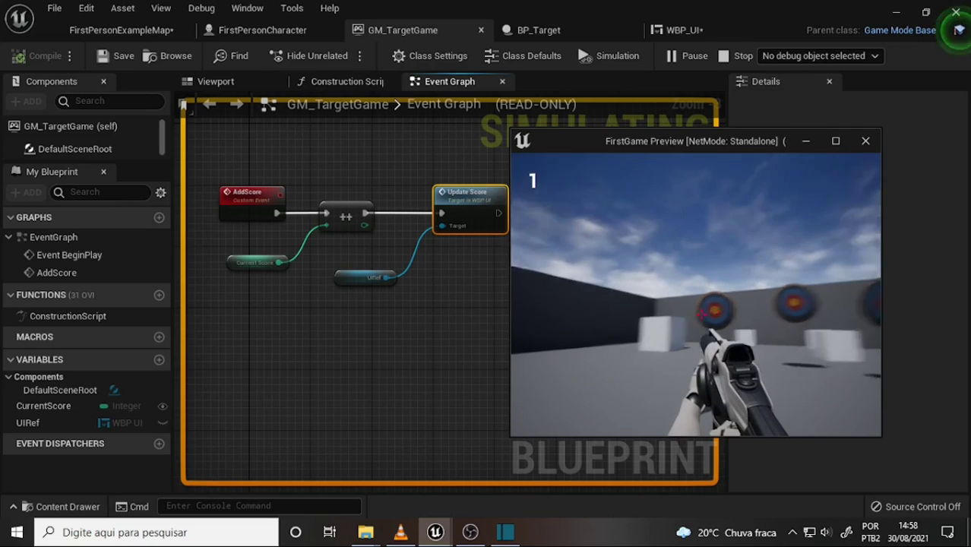
pyautogui.click(701, 313)
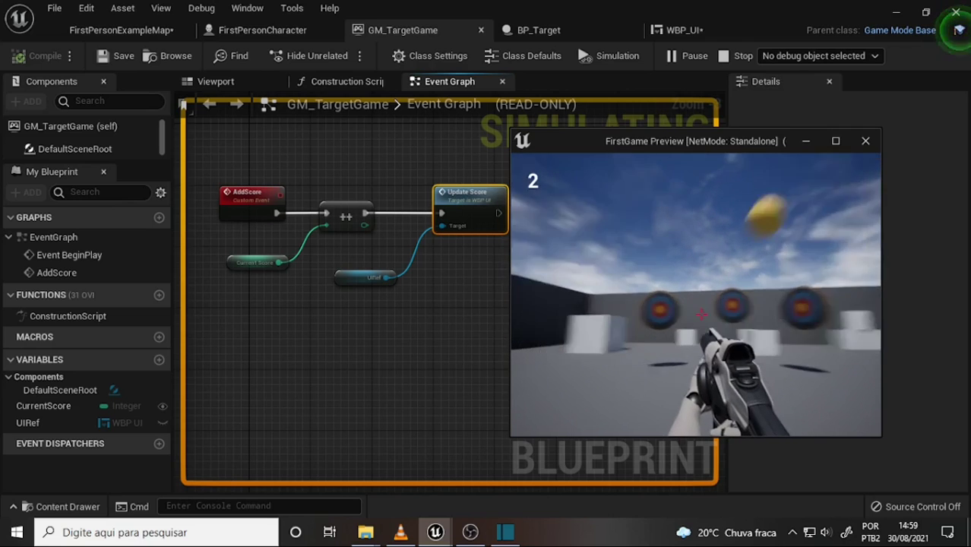
pyautogui.click(700, 313)
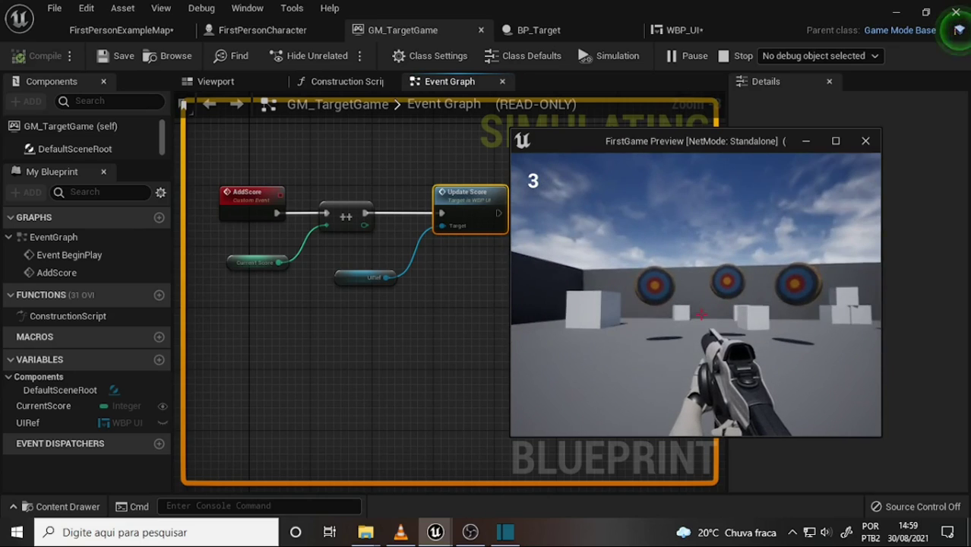
pyautogui.press('Escape')
pyautogui.moveTo(541, 263); pyautogui.dragTo(564, 287, button='right')
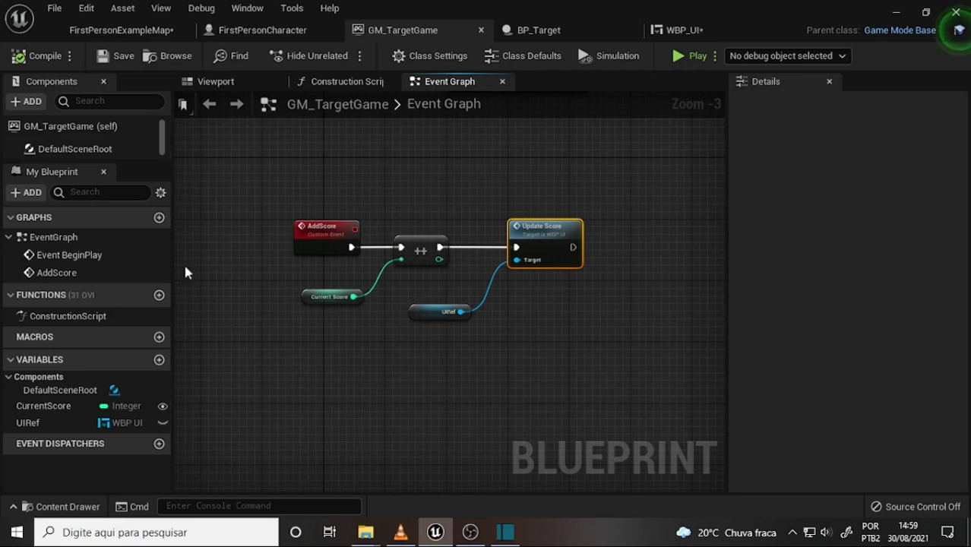
# From the FirstPersonExampleMap tab, use Save All and confirm saving the map and WBP_UI.
pyautogui.scroll(3, 595, 290)
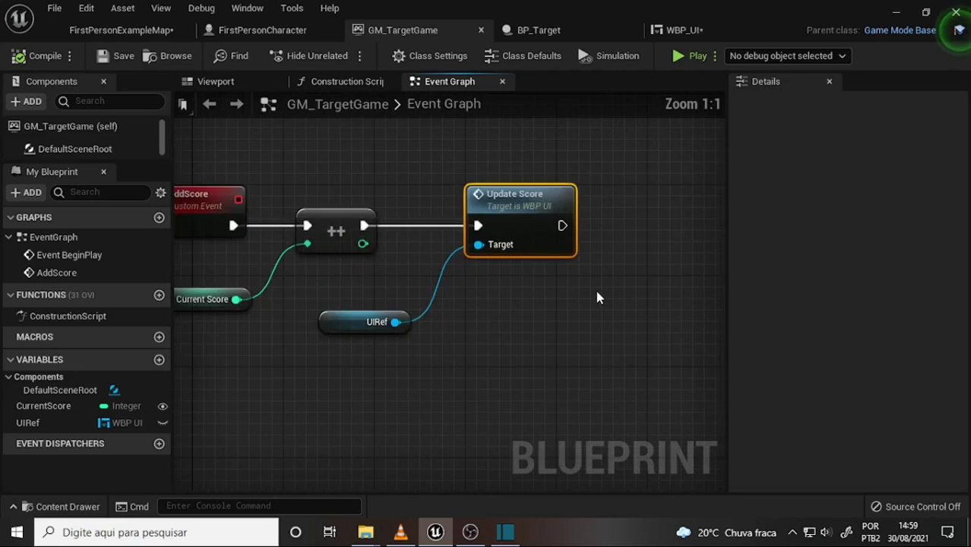
pyautogui.scroll(-1, 595, 290)
pyautogui.scroll(-1, 580, 313)
pyautogui.moveTo(580, 313); pyautogui.dragTo(613, 303, button='right')
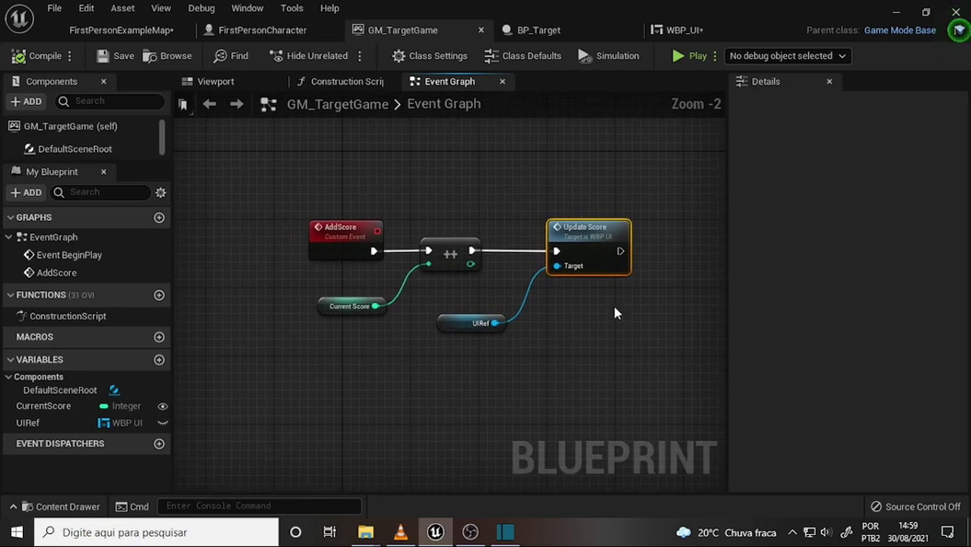
pyautogui.click(122, 29)
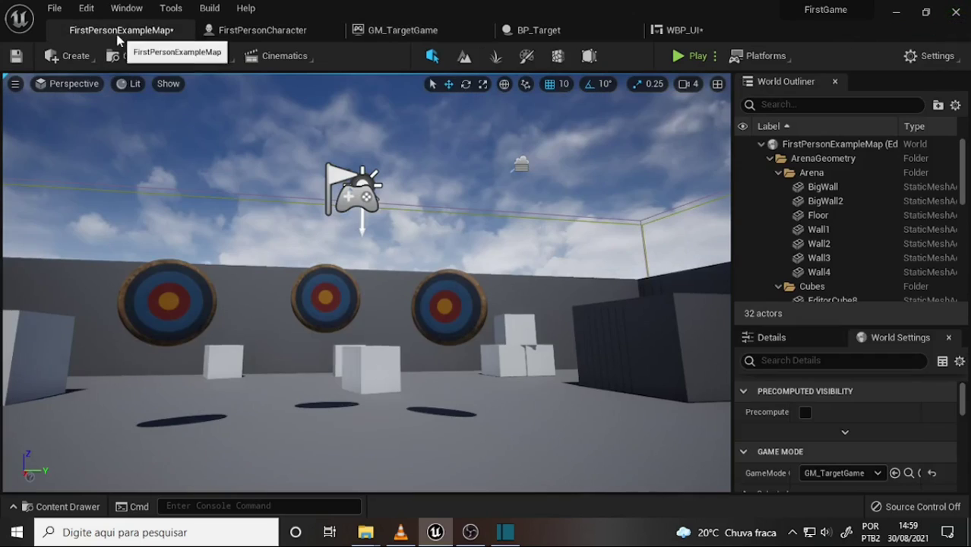
pyautogui.click(64, 506)
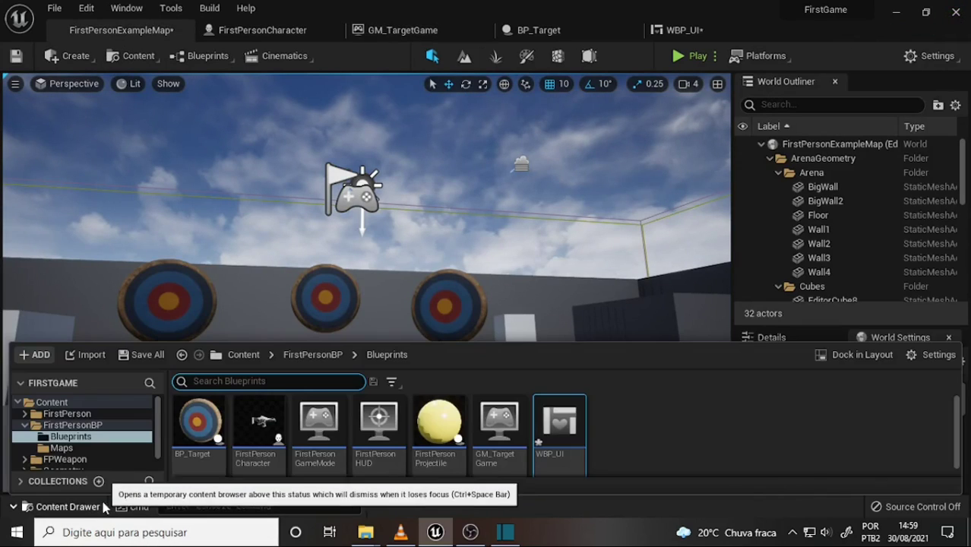
pyautogui.click(142, 355)
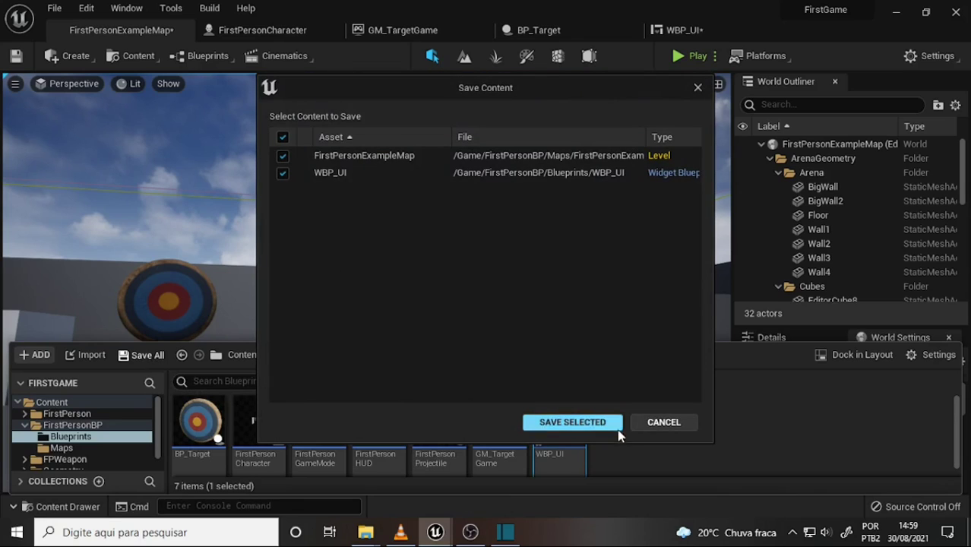
pyautogui.click(574, 421)
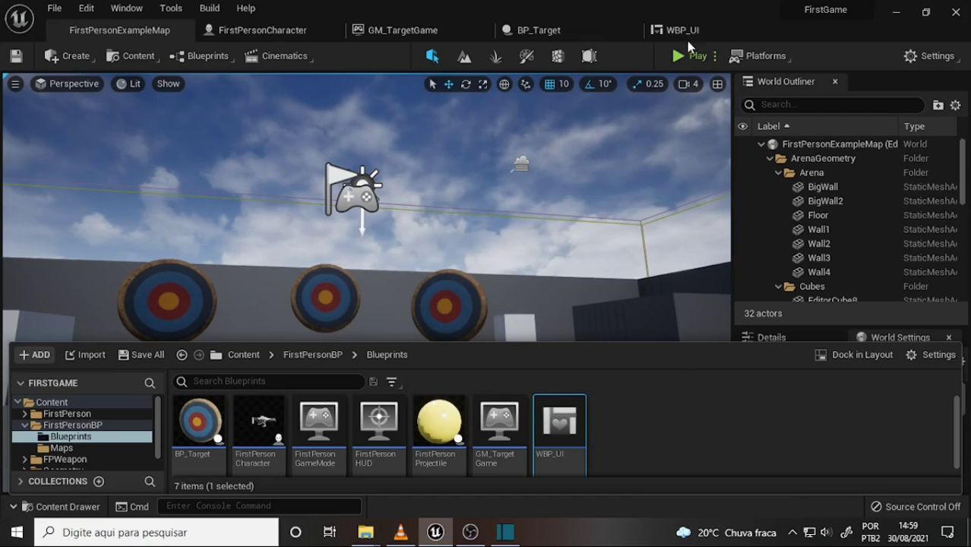
# Cycle through the GM_TargetGame, BP_Target, FirstPersonCharacter and map tabs, ending on WBP_UI's Event Graph.
pyautogui.click(486, 32)
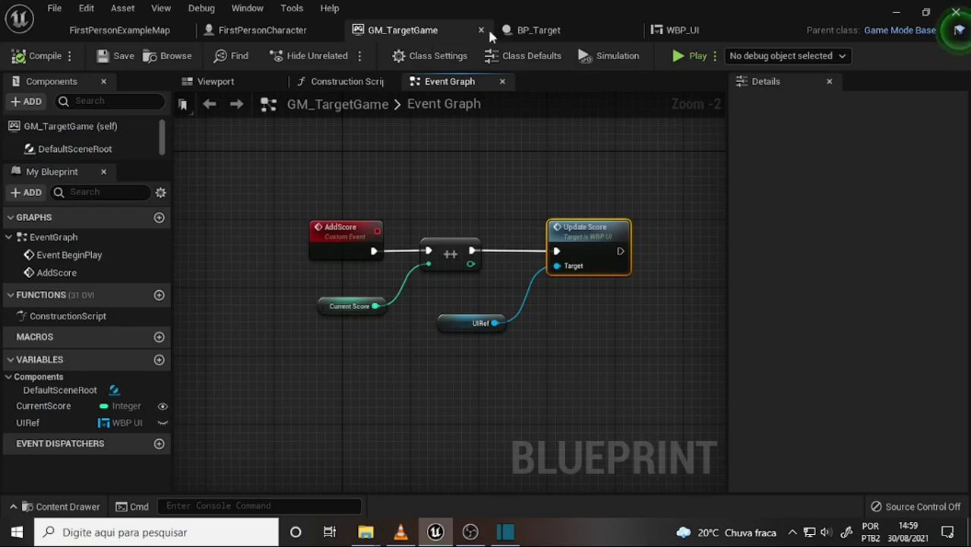
pyautogui.click(536, 31)
pyautogui.click(682, 31)
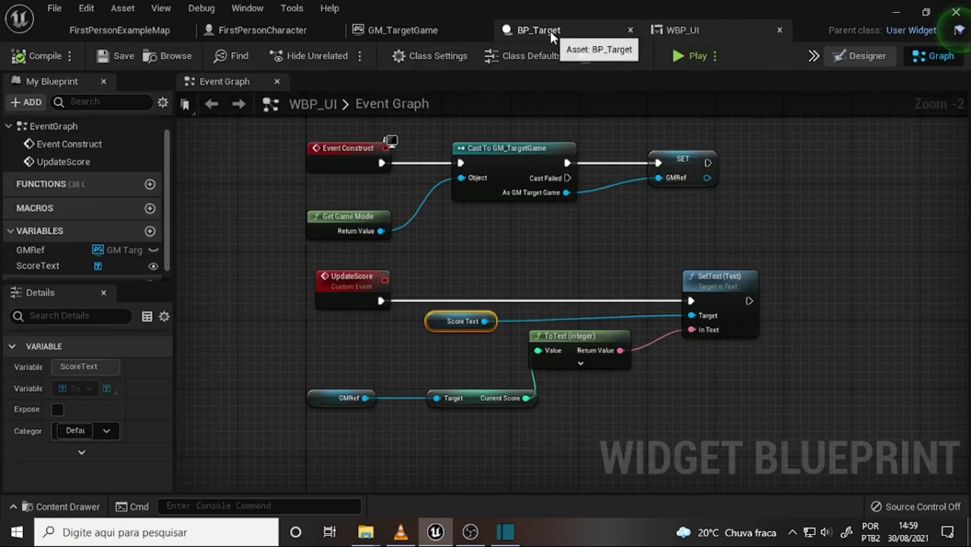
pyautogui.click(553, 32)
pyautogui.click(425, 30)
pyautogui.click(262, 30)
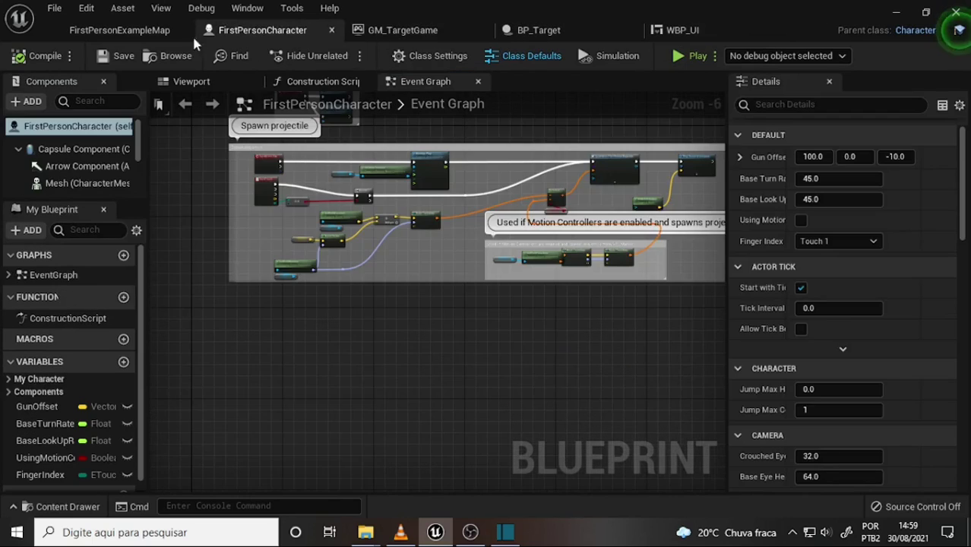
pyautogui.click(119, 30)
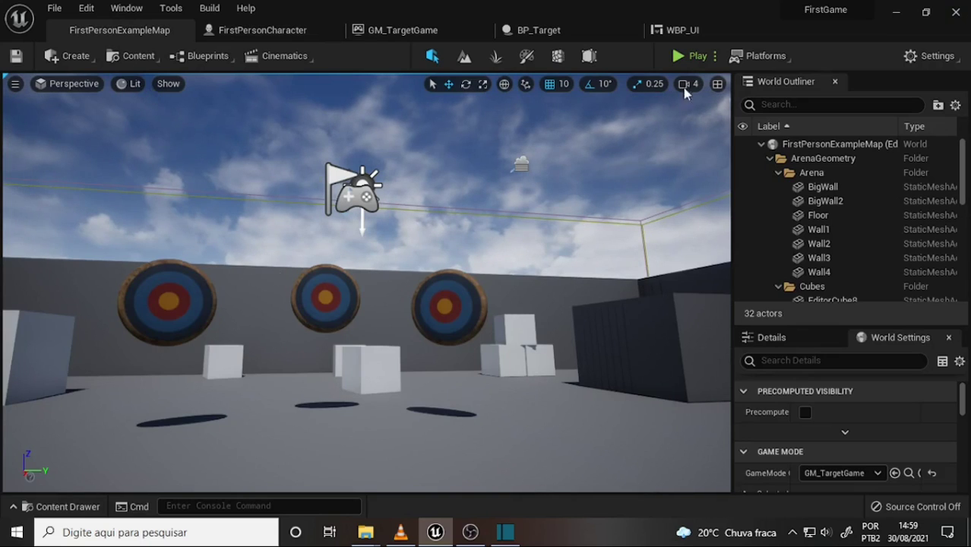
pyautogui.click(678, 31)
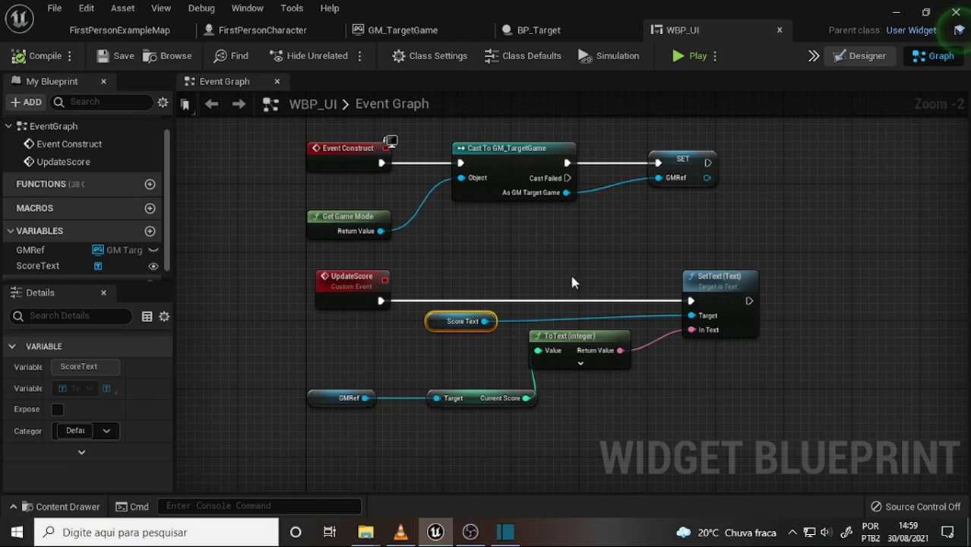
pyautogui.moveTo(577, 266); pyautogui.dragTo(551, 275, button='right')
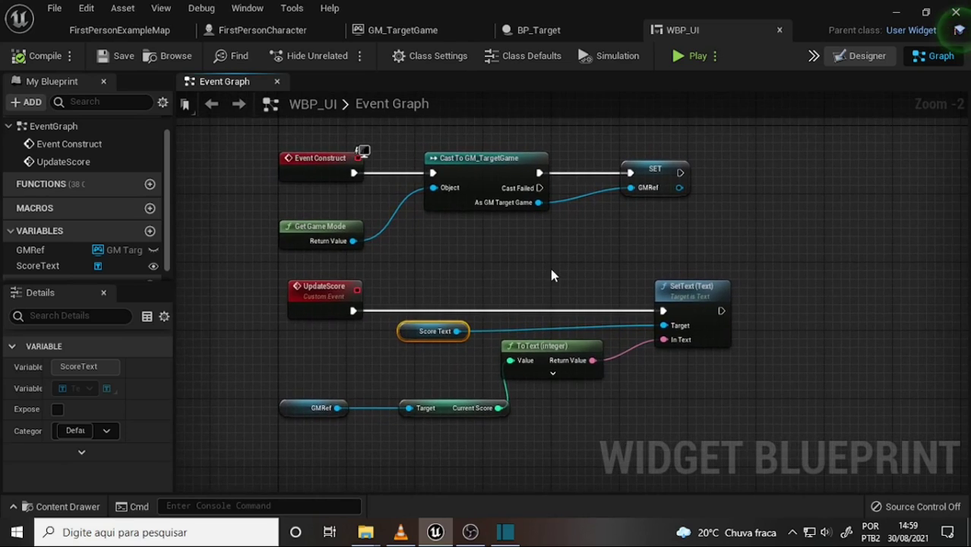